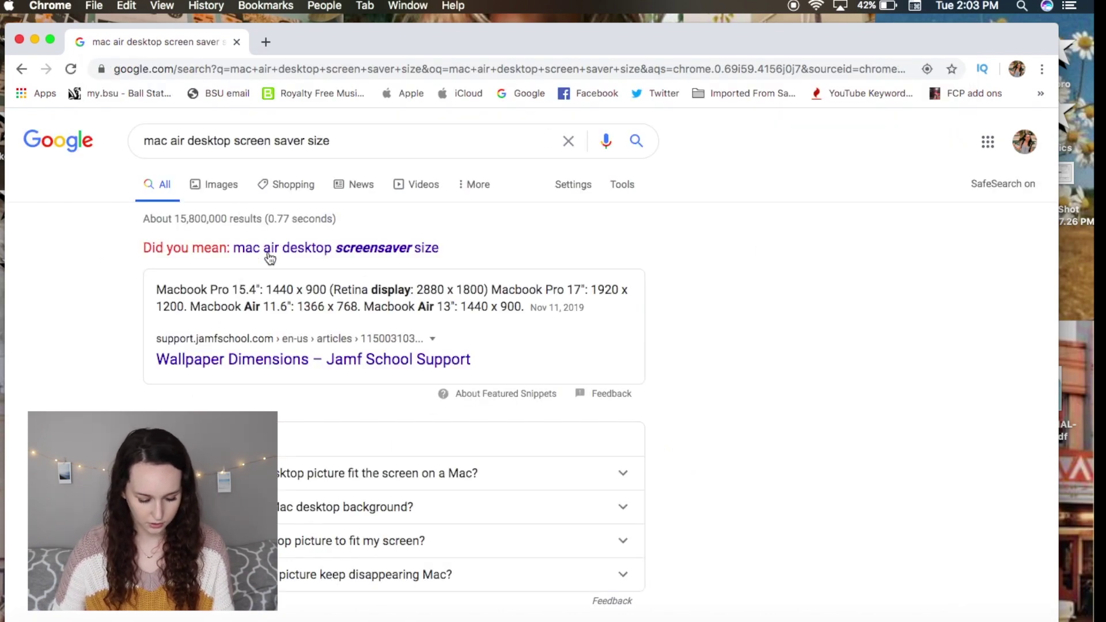
Highlight the 'MacBook Air 13": 1440 x 900' line in the search results and open a new browser tab.
{"action": "left_click_drag", "start_coordinate": [364, 308], "coordinate": [521, 308]}
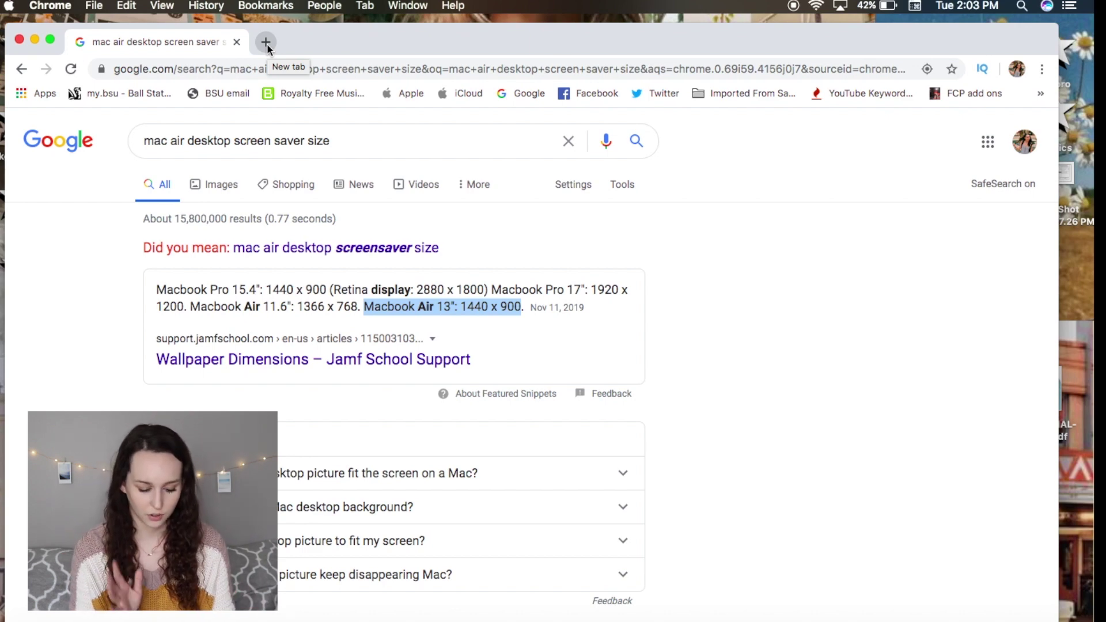
{"action": "left_click", "coordinate": [265, 43]}
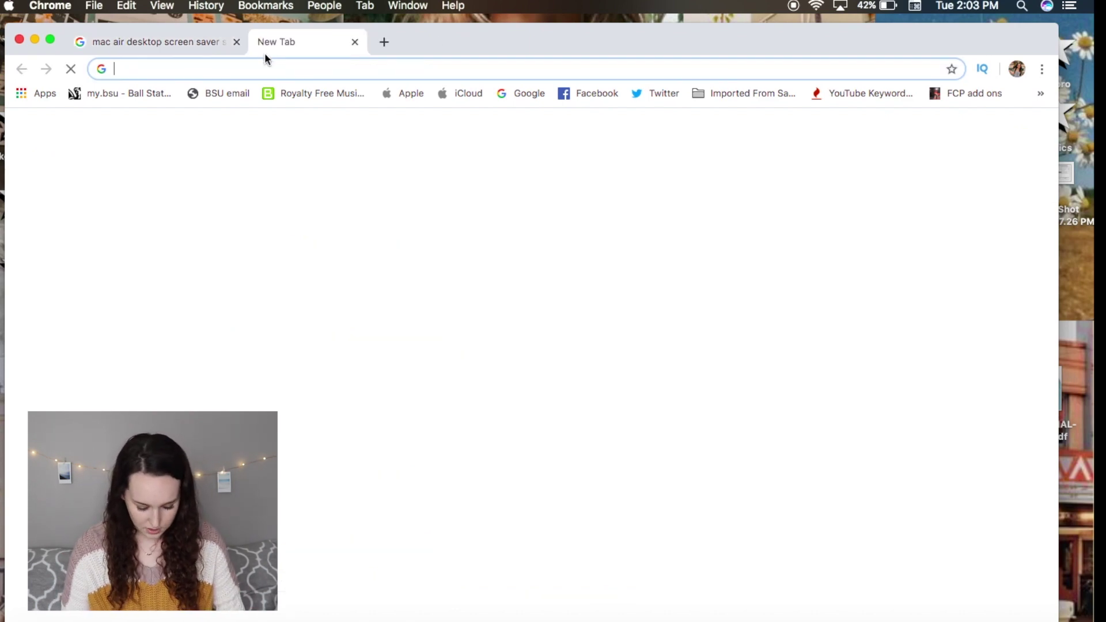
On canva.com, create a custom 1440 × 900 px design and open its blank page in the editor.
{"action": "type", "text": "canva.com"}
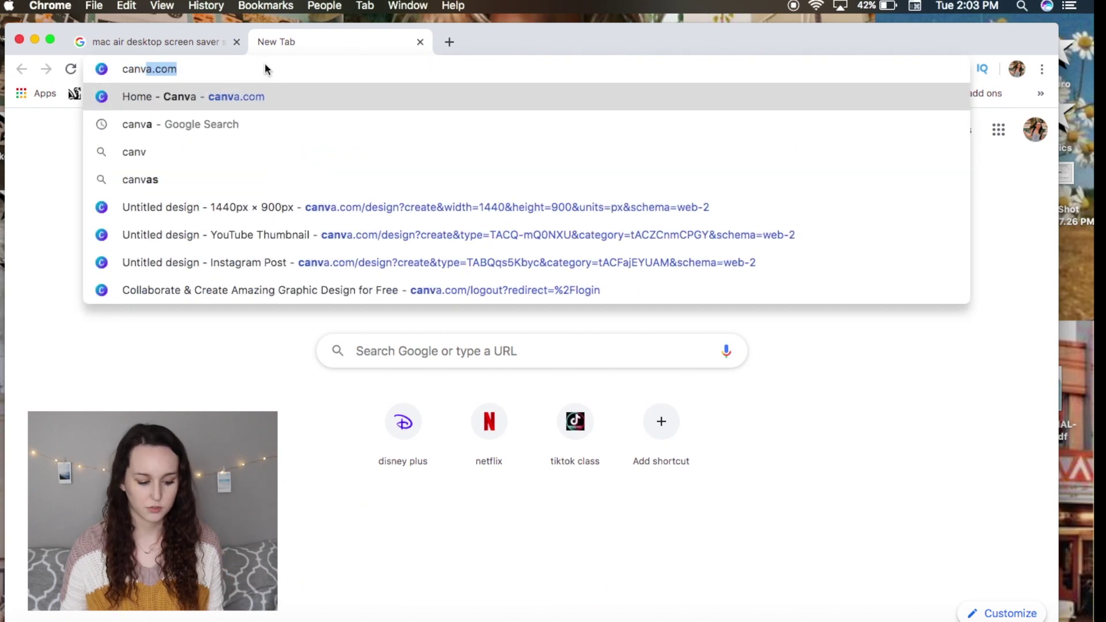
{"action": "key", "text": "Return"}
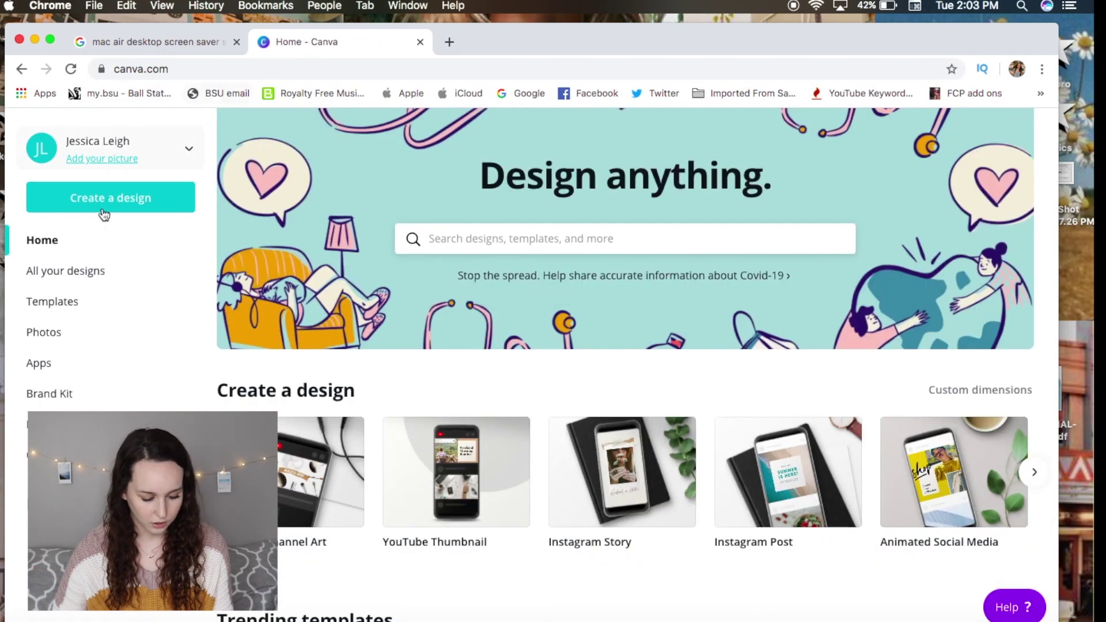
{"action": "left_click", "coordinate": [104, 213]}
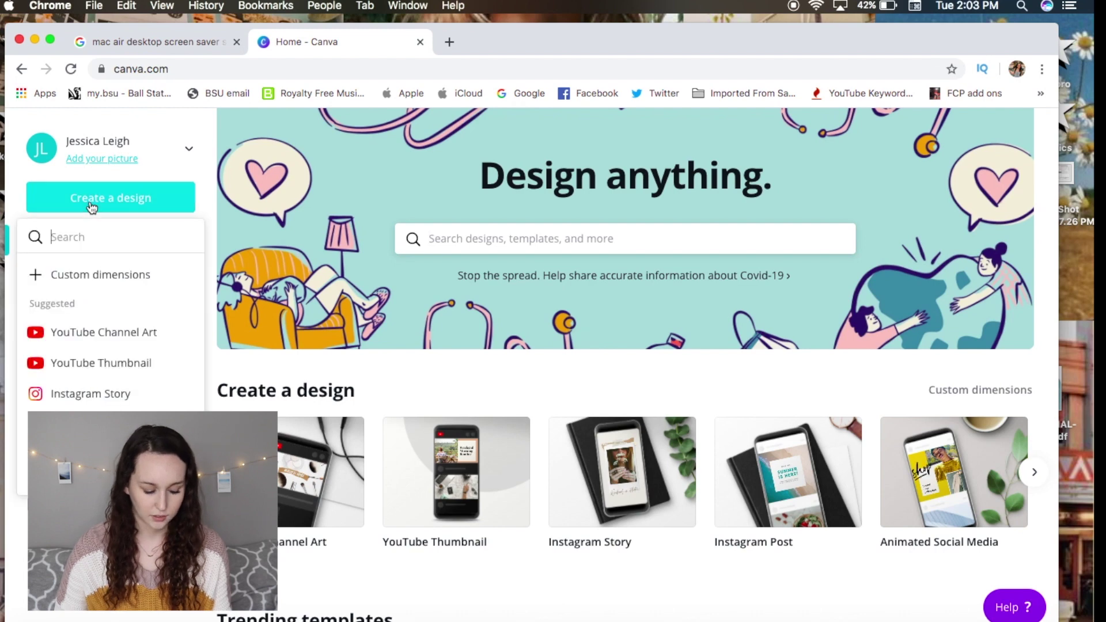
{"action": "left_click", "coordinate": [123, 282]}
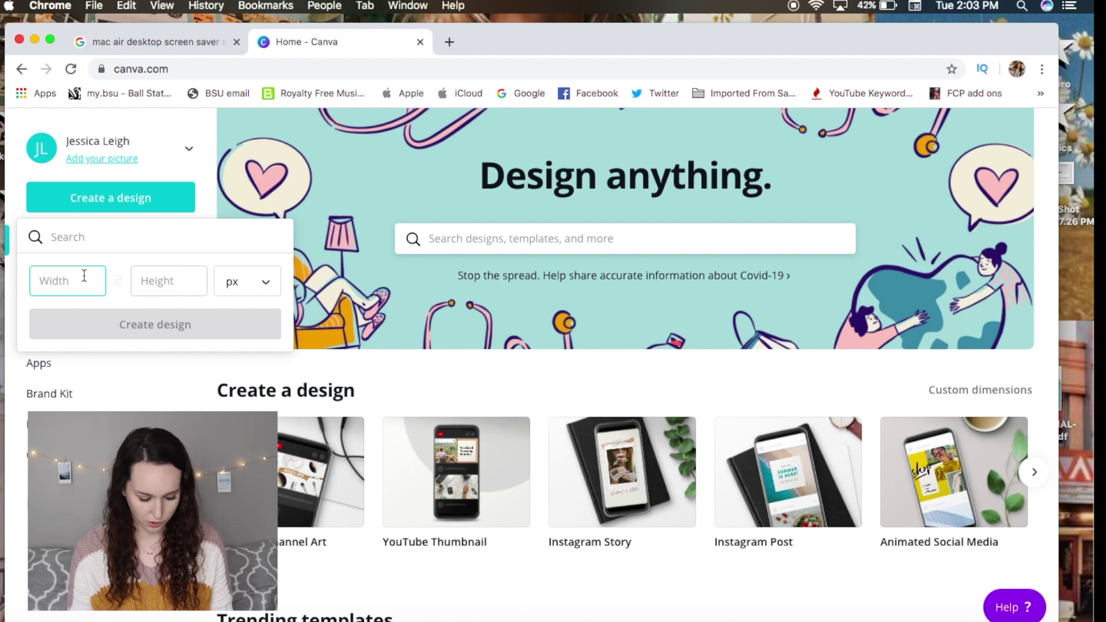
{"action": "type", "text": "1440"}
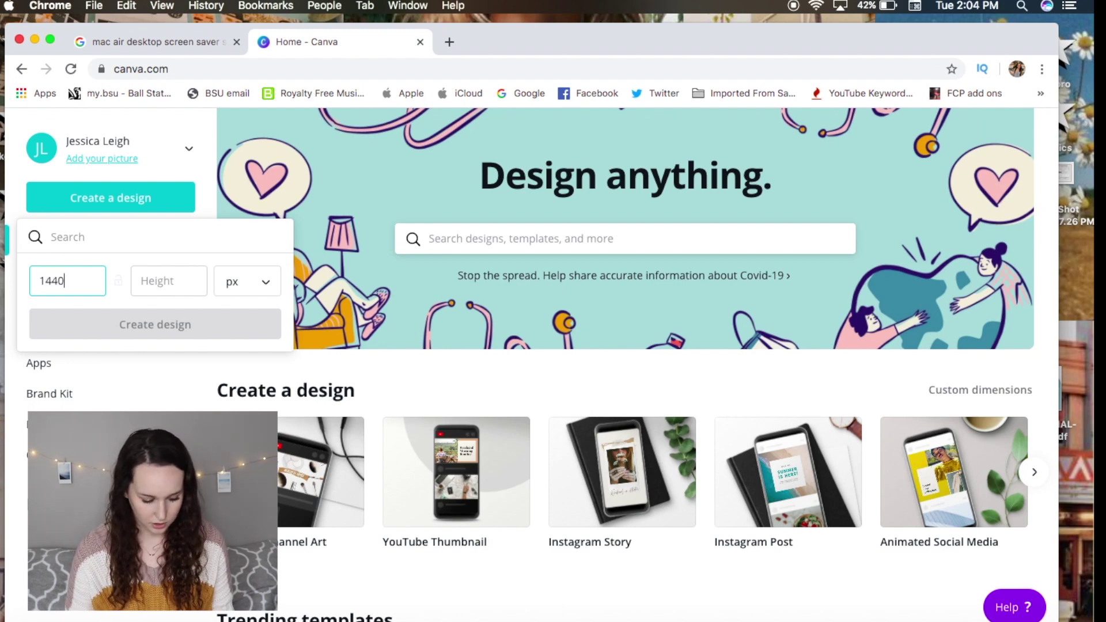
{"action": "key", "text": "Tab"}
{"action": "type", "text": "500"}
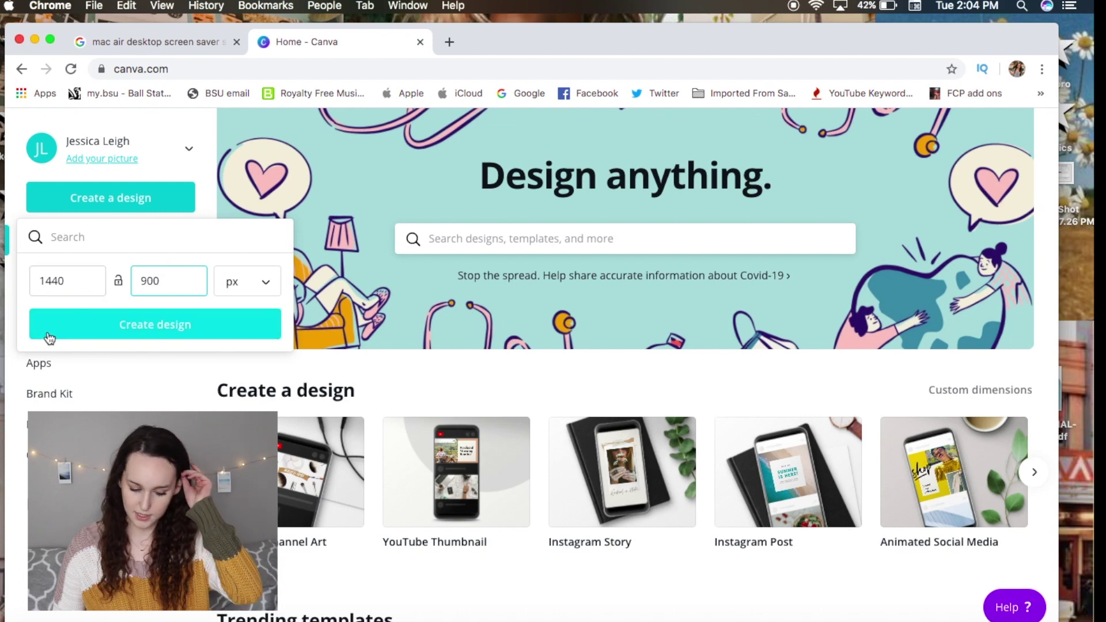
{"action": "left_click", "coordinate": [49, 336]}
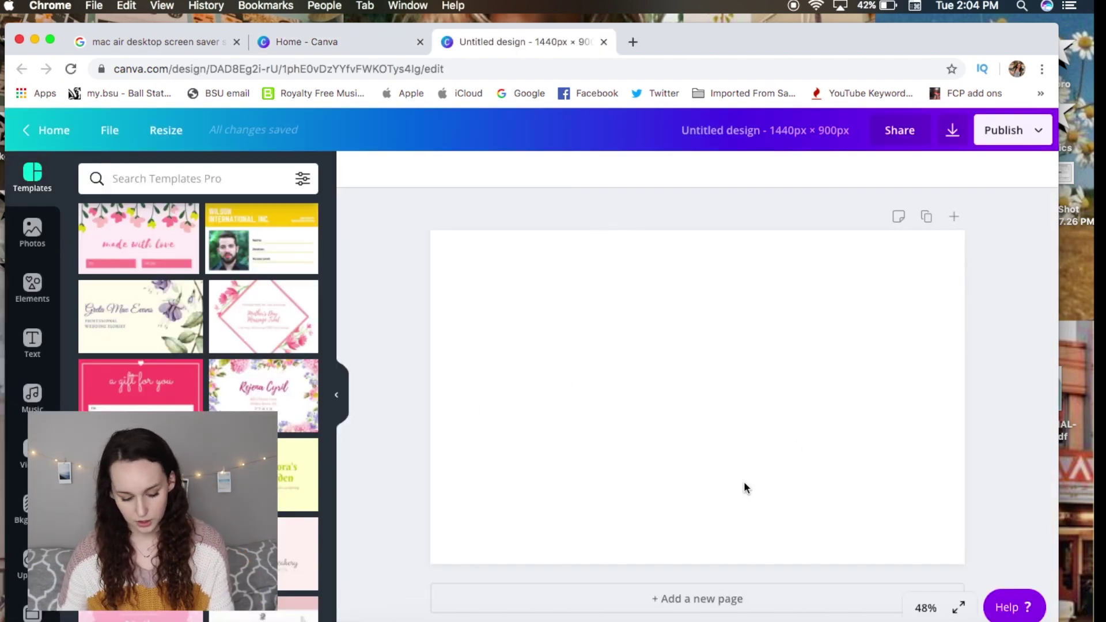
{"action": "left_click", "coordinate": [692, 413]}
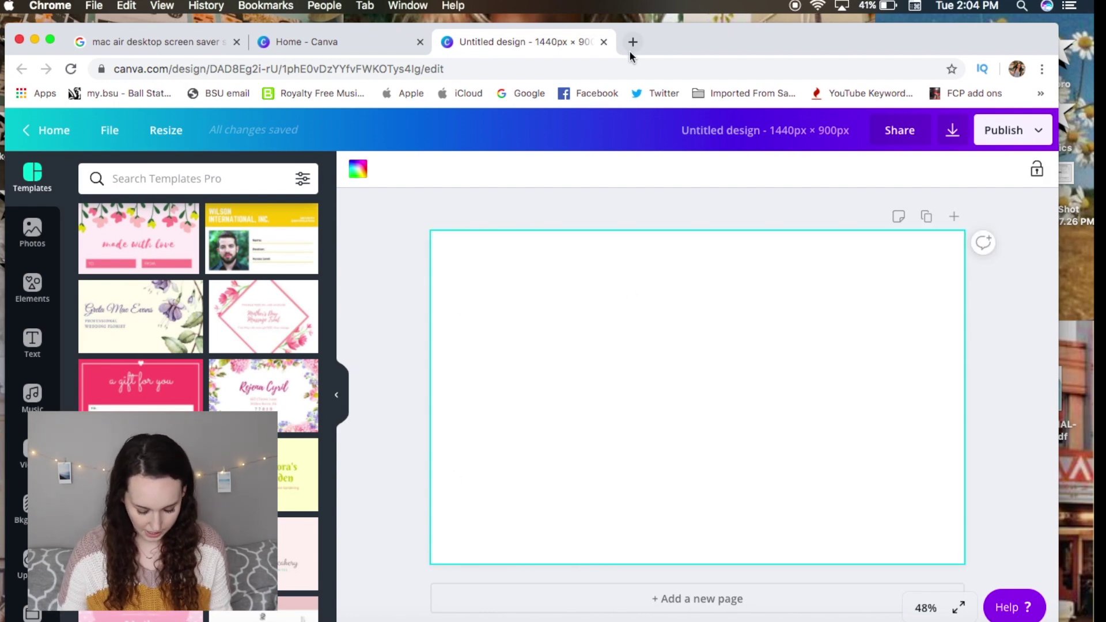
{"action": "left_click", "coordinate": [629, 52]}
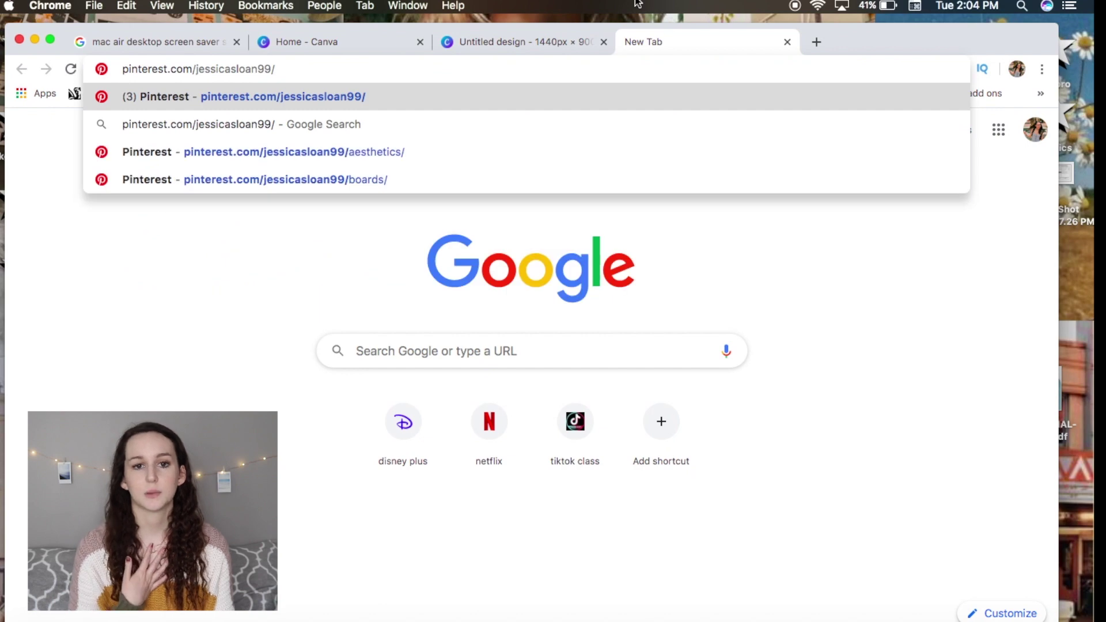
{"action": "key", "text": "Return"}
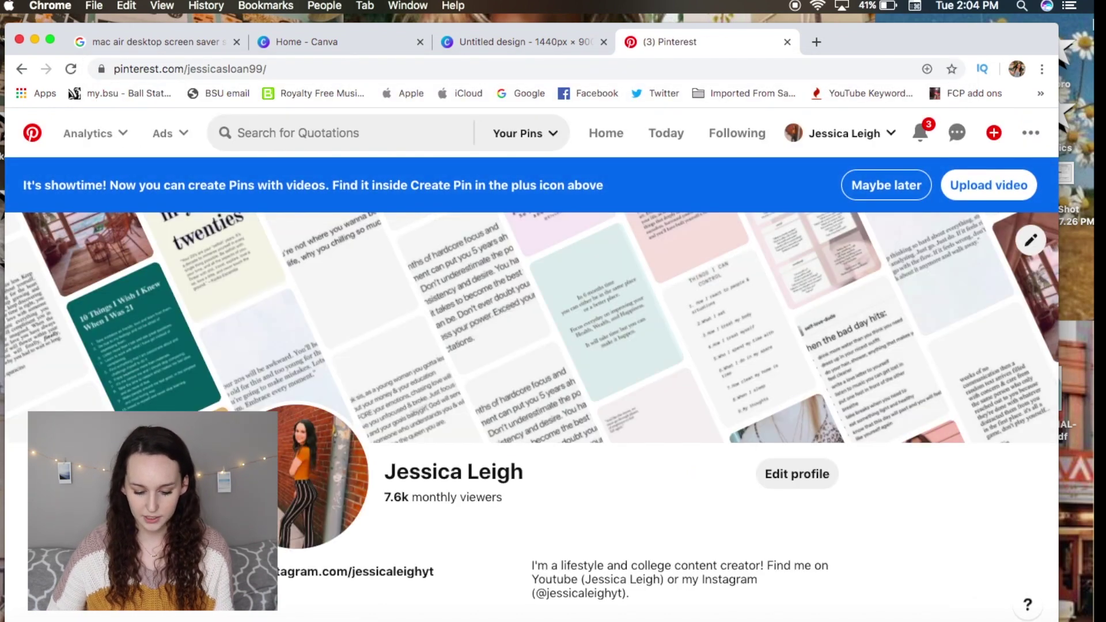
{"action": "left_click_drag", "start_coordinate": [953, 35], "coordinate": [927, 292]}
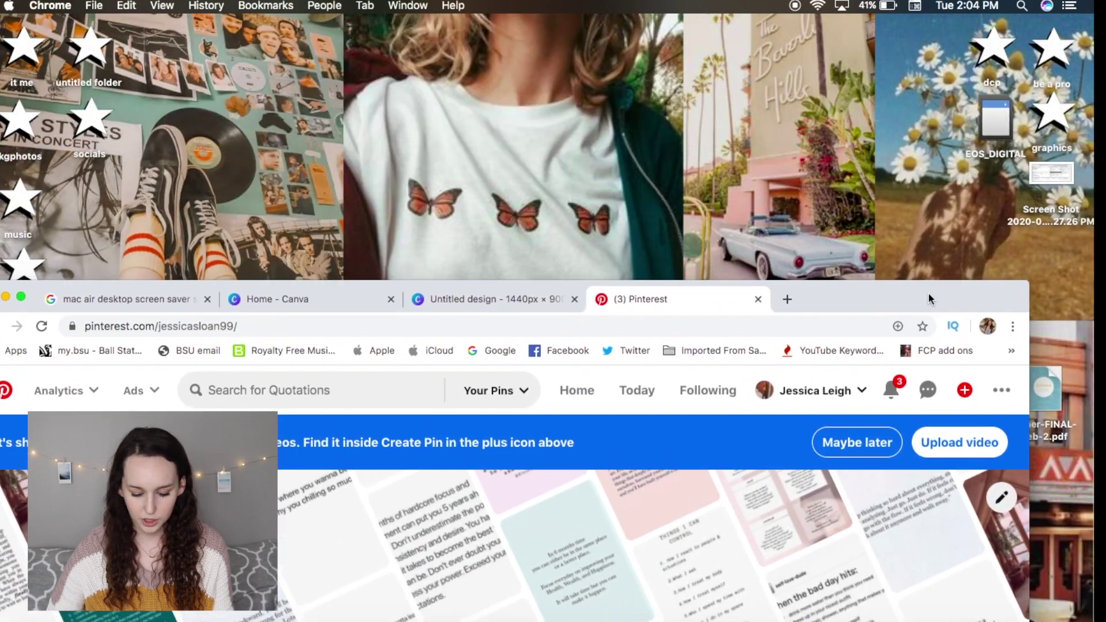
{"action": "left_click_drag", "start_coordinate": [821, 312], "coordinate": [897, 33]}
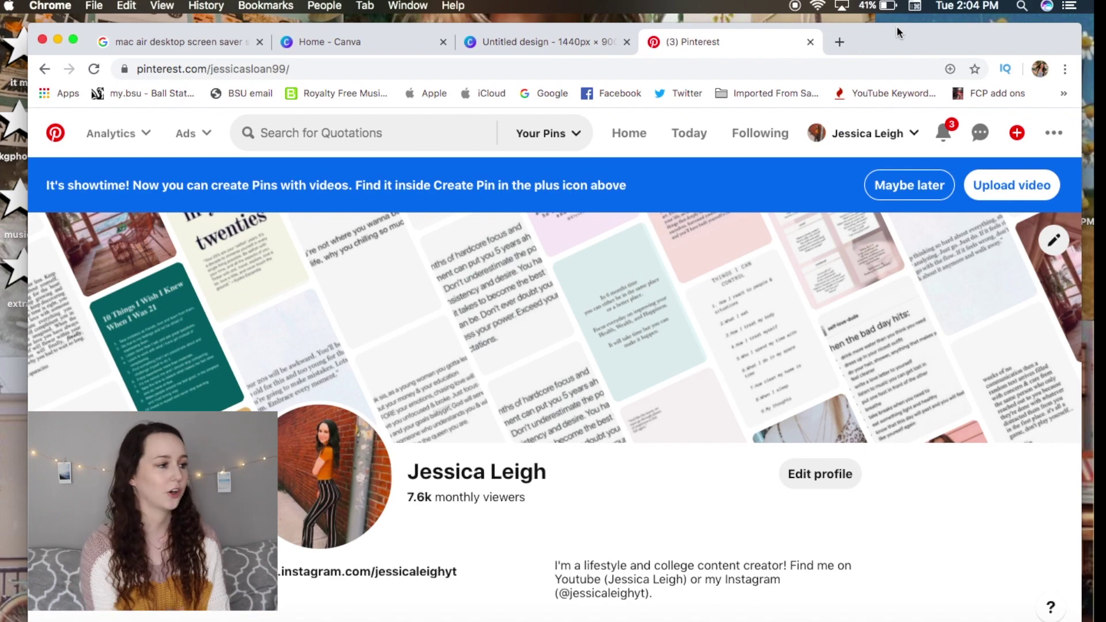
Search Pinterest for 'beach aesthetic' and browse the results.
{"action": "left_click", "coordinate": [312, 137]}
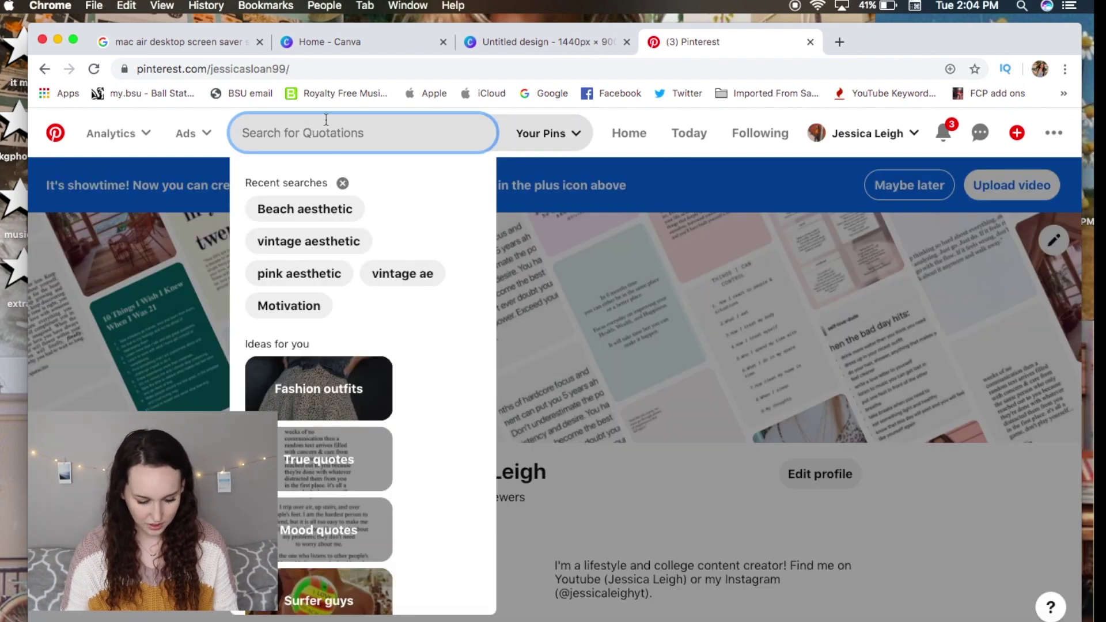
{"action": "type", "text": "beach"}
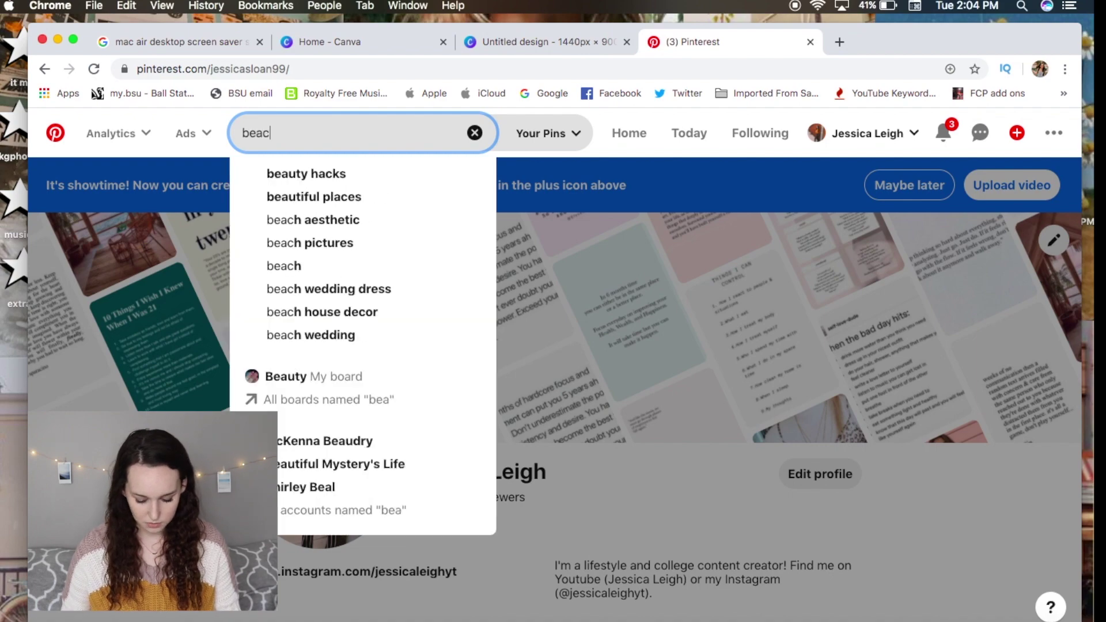
{"action": "key", "text": "Down"}
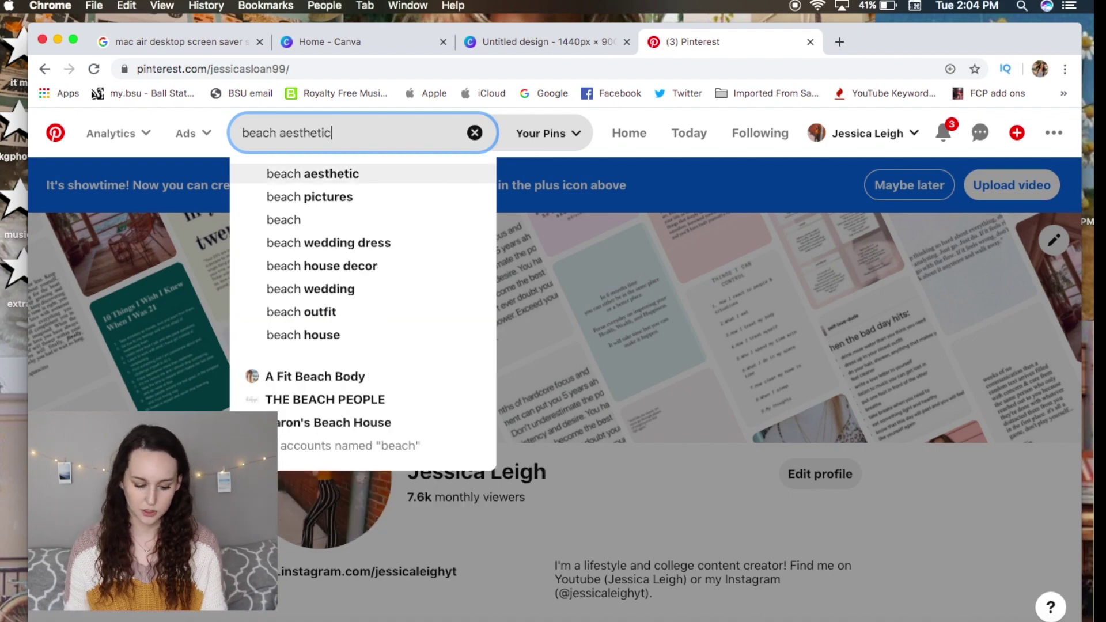
{"action": "key", "text": "Return"}
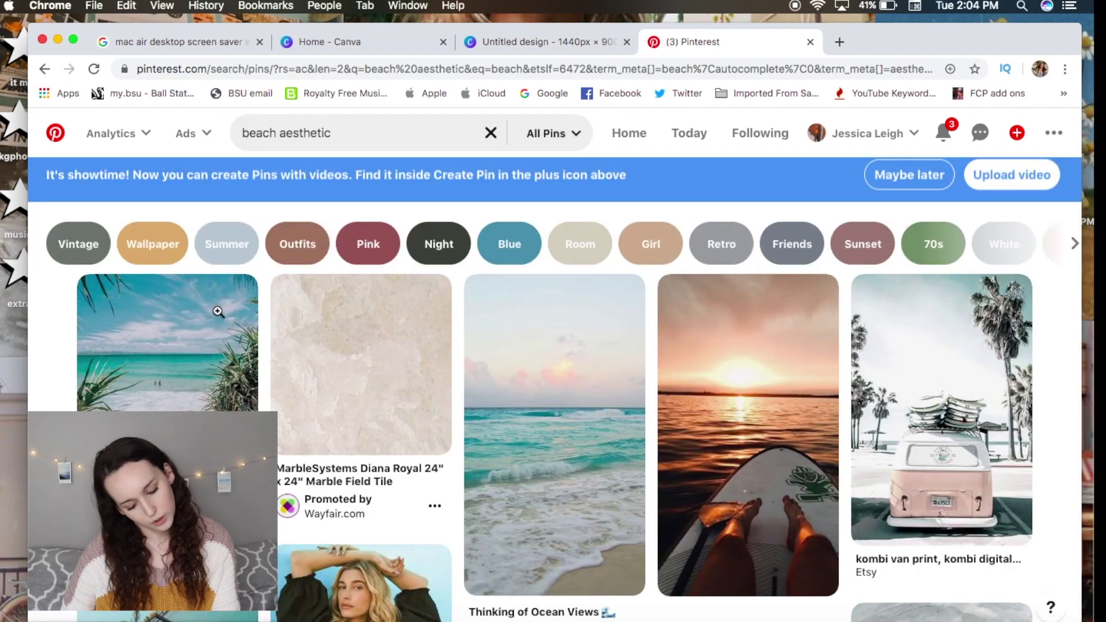
{"action": "scroll", "coordinate": [459, 488], "scroll_direction": "down", "scroll_amount": 5}
{"action": "scroll", "coordinate": [459, 488], "scroll_direction": "down", "scroll_amount": 15}
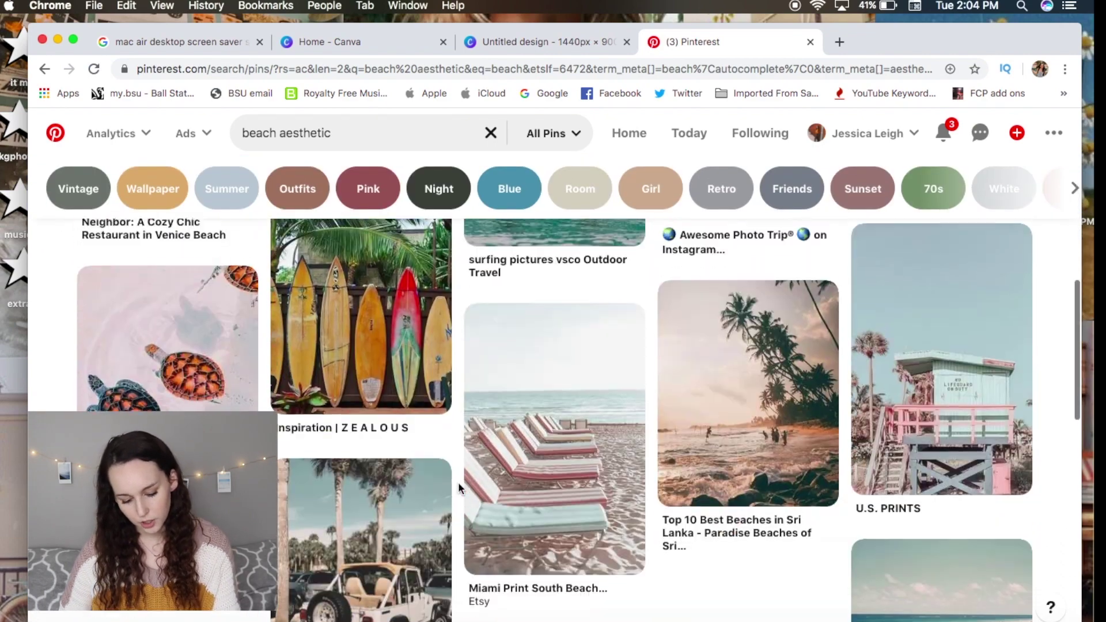
{"action": "scroll", "coordinate": [459, 484], "scroll_direction": "down", "scroll_amount": 10}
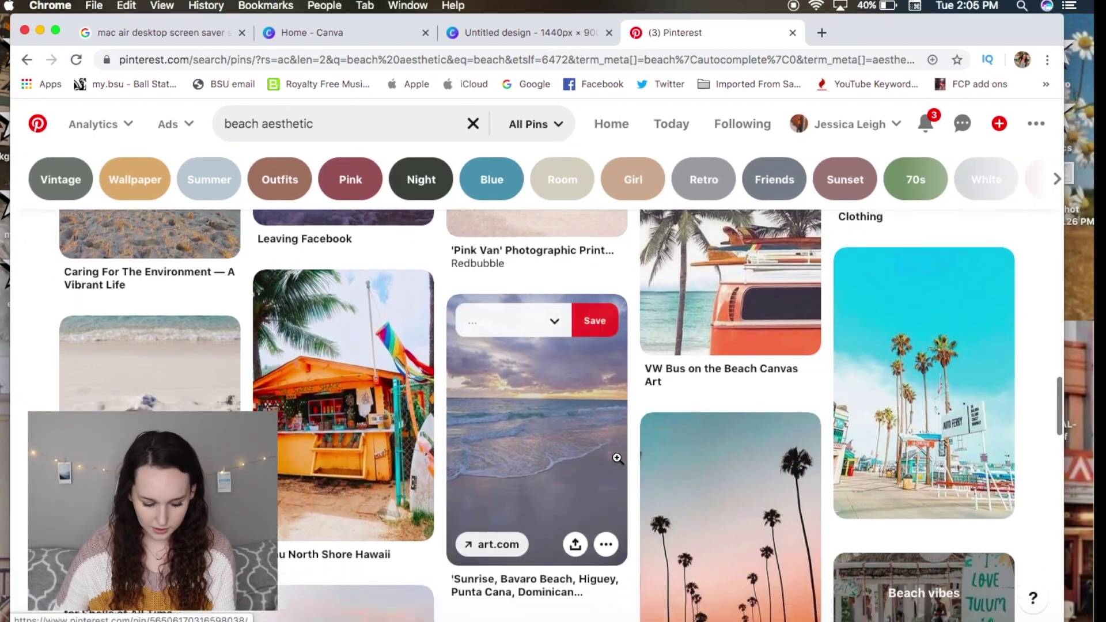
{"action": "scroll", "coordinate": [617, 457], "scroll_direction": "up", "scroll_amount": 1}
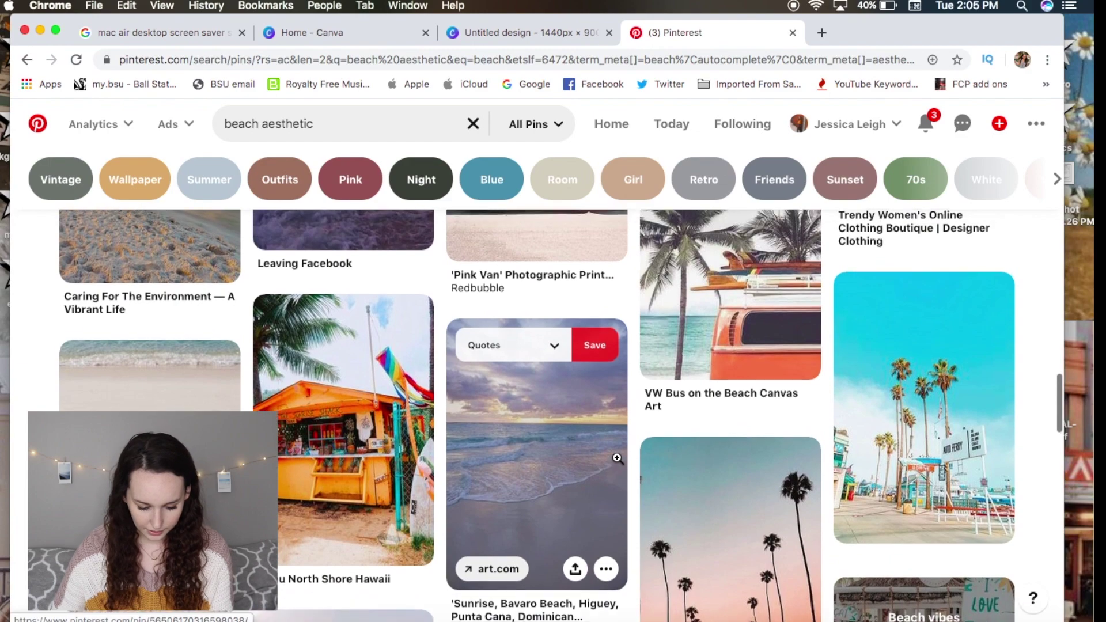
{"action": "scroll", "coordinate": [617, 469], "scroll_direction": "down", "scroll_amount": 10}
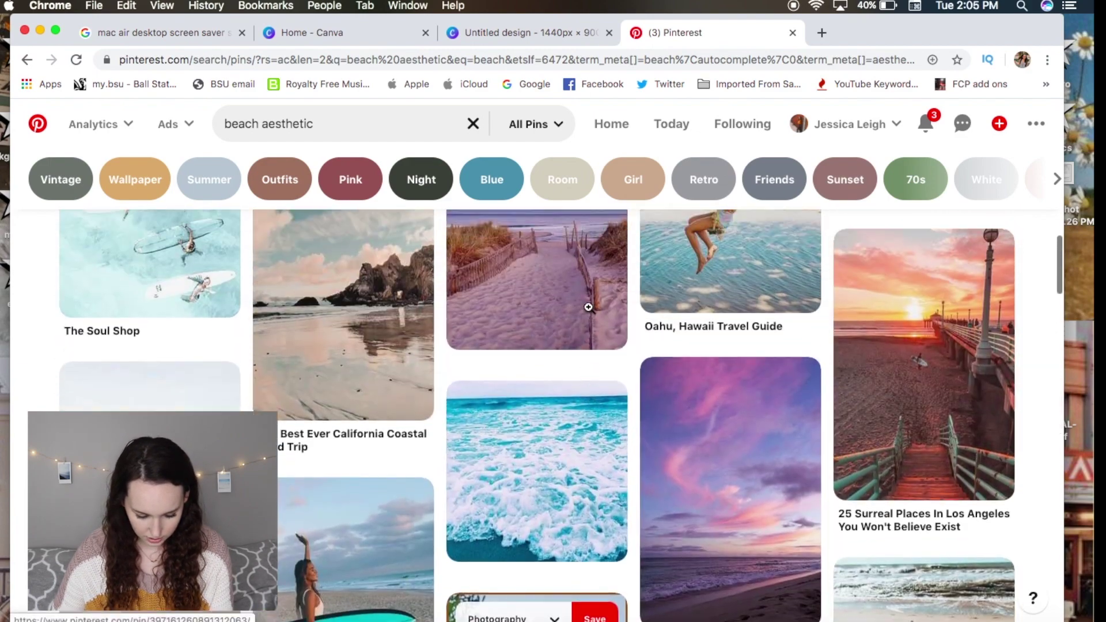
{"action": "scroll", "coordinate": [590, 311], "scroll_direction": "up", "scroll_amount": 5}
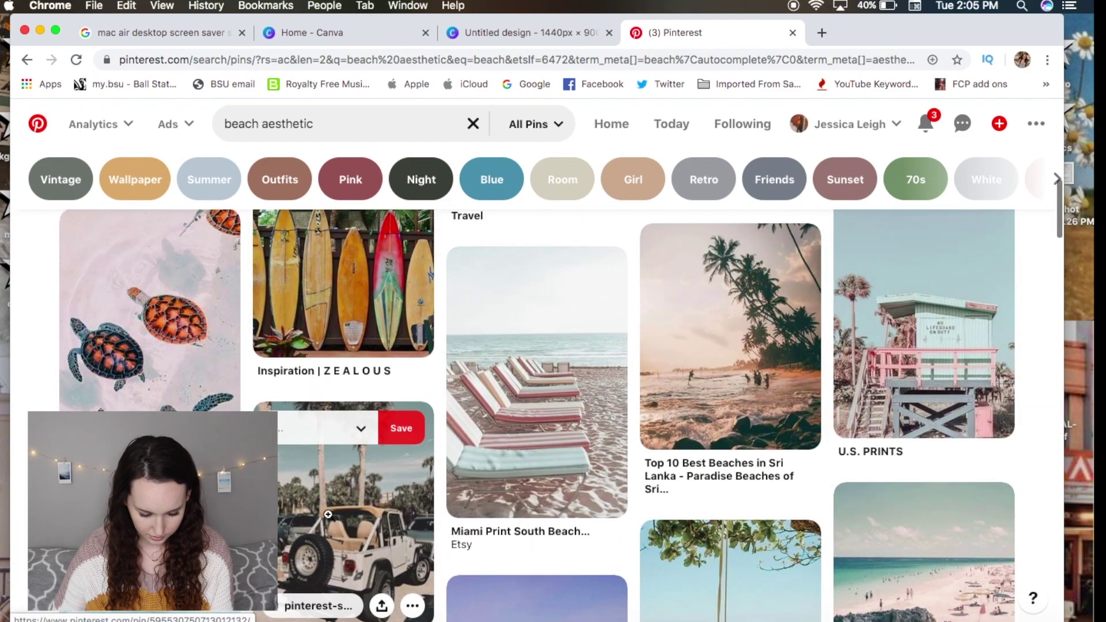
{"action": "scroll", "coordinate": [345, 460], "scroll_direction": "down", "scroll_amount": 2}
Open the white jeep under palm trees pin and copy its image.
{"action": "left_click", "coordinate": [345, 358]}
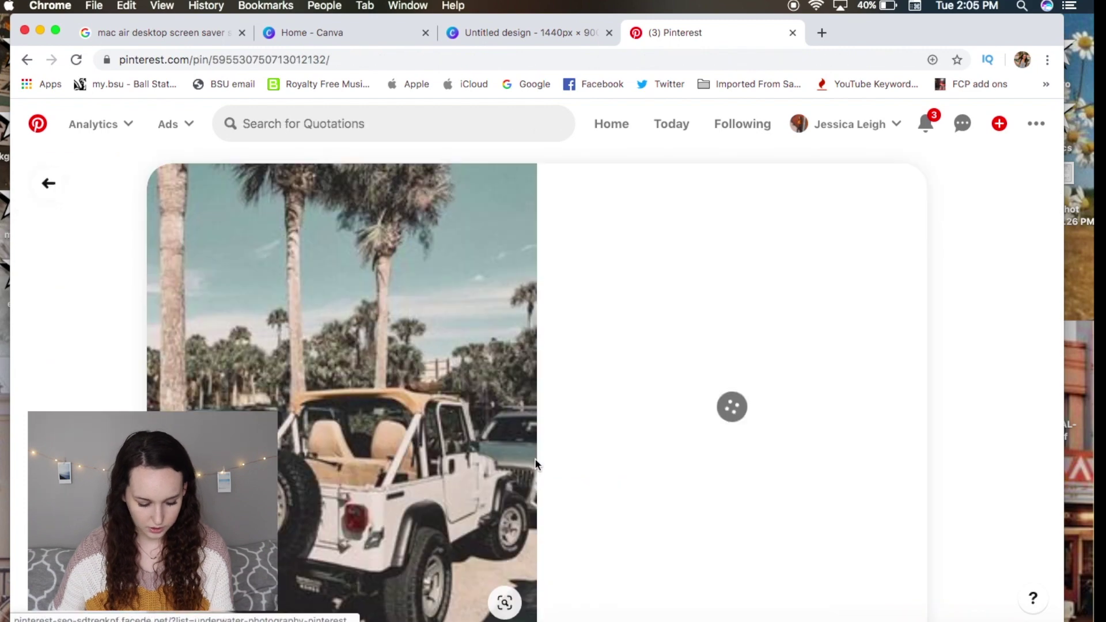
{"action": "right_click", "coordinate": [359, 279]}
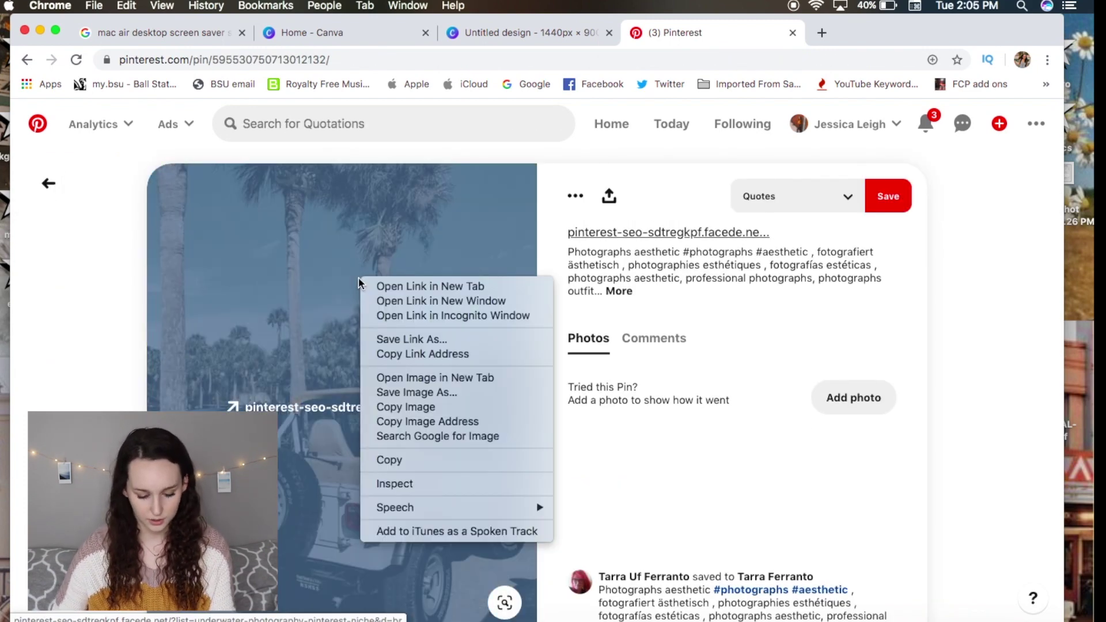
{"action": "left_click", "coordinate": [359, 281]}
{"action": "right_click", "coordinate": [359, 287]}
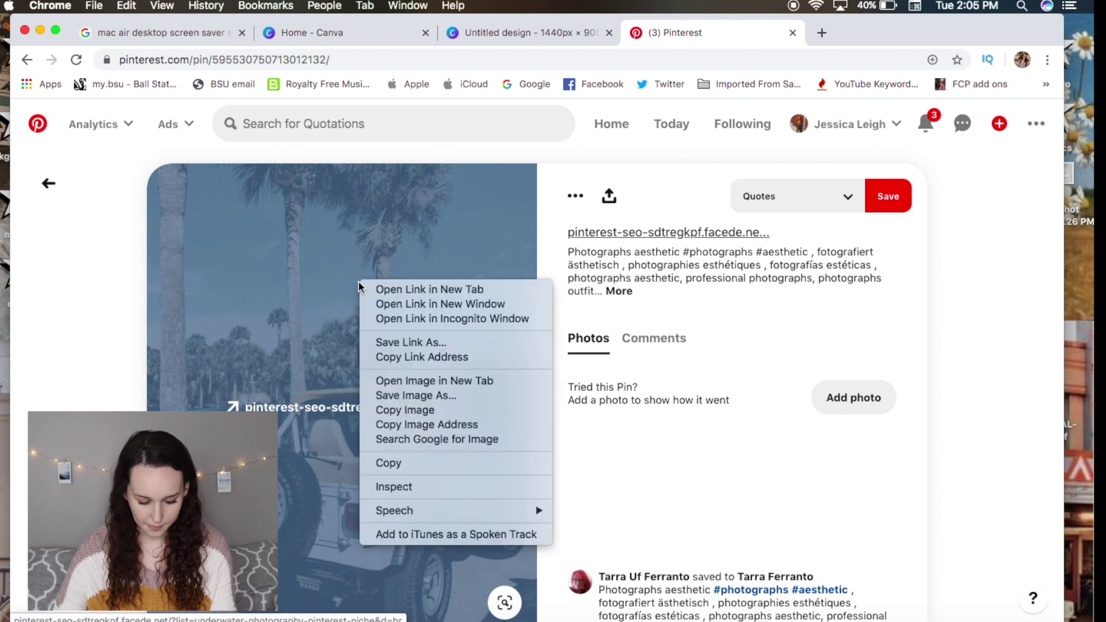
{"action": "left_click", "coordinate": [444, 413]}
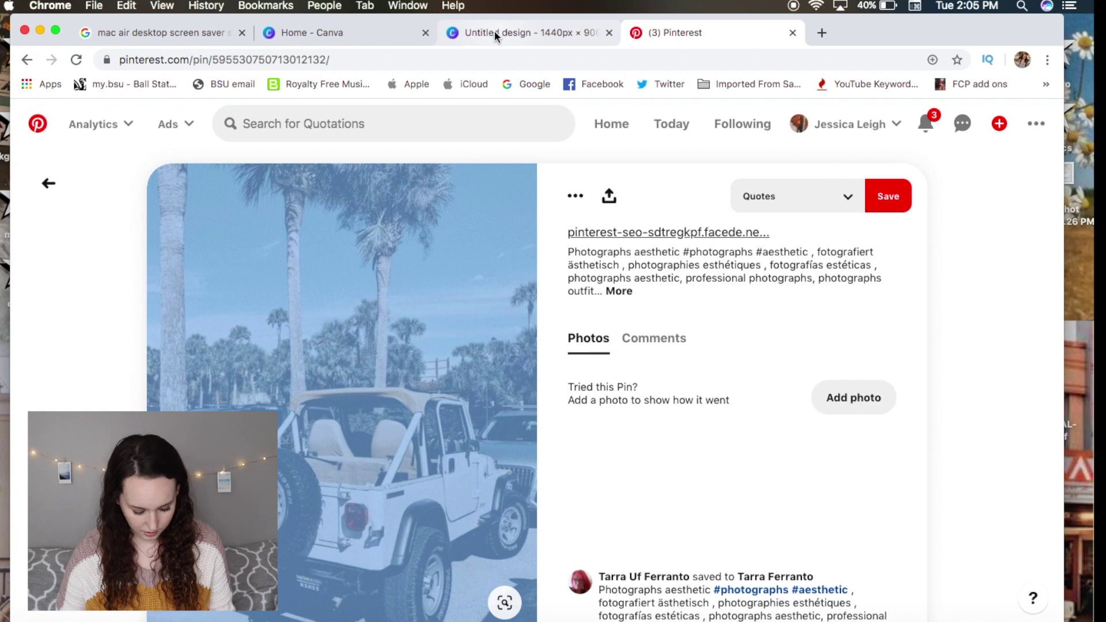
{"action": "left_click", "coordinate": [494, 34]}
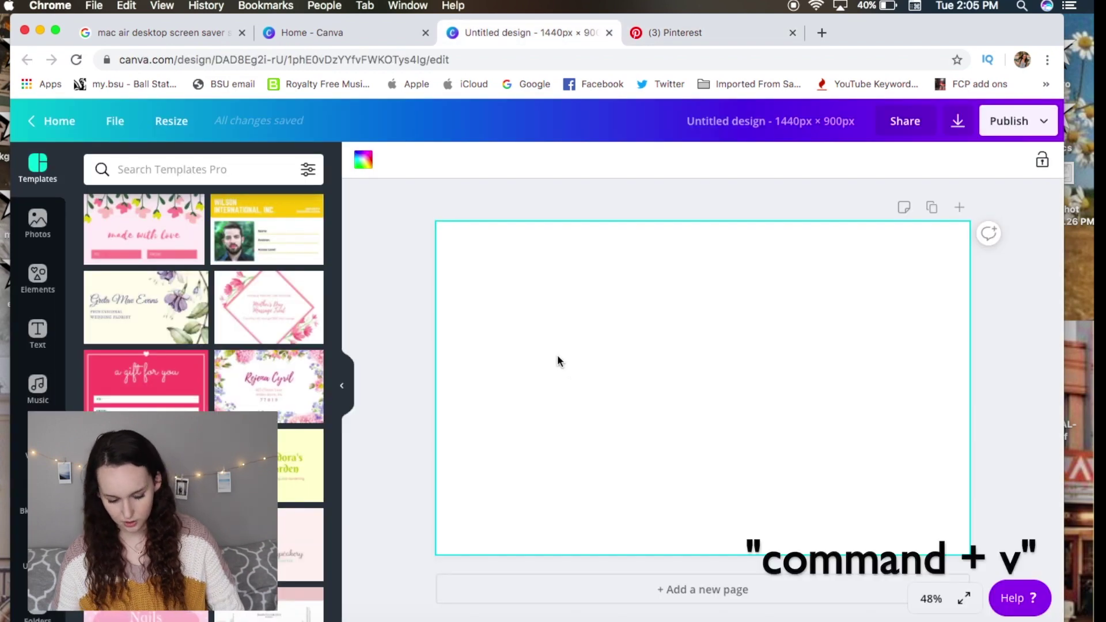
Paste the jeep photo into the Canva design, then shrink it, crop its top, and place it at the top-left.
{"action": "key", "text": "super+v"}
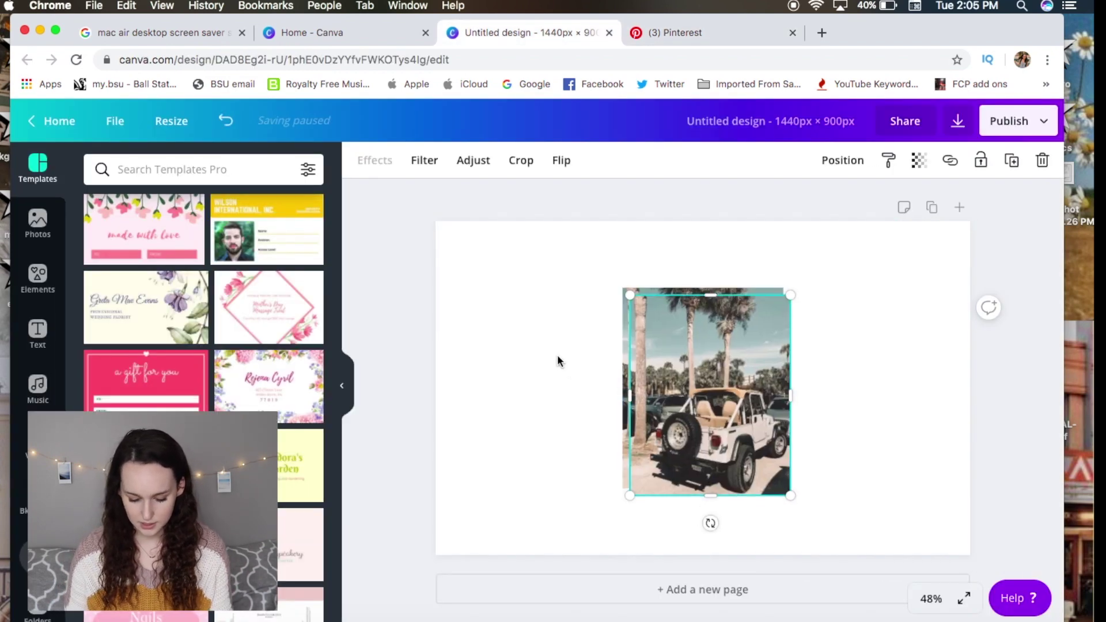
{"action": "key", "text": "Escape"}
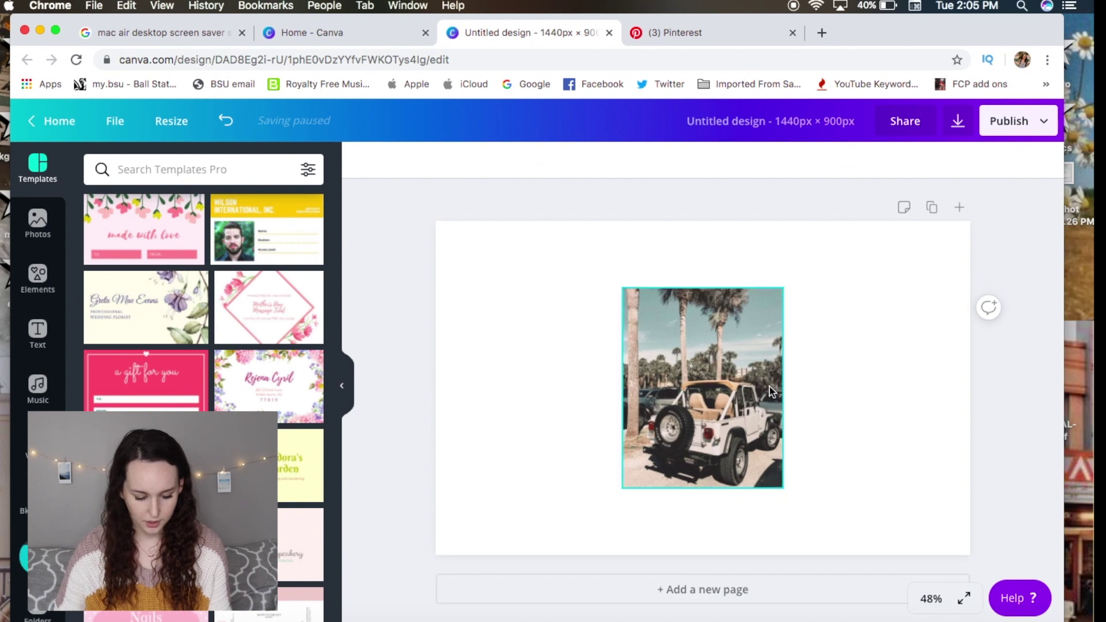
{"action": "left_click_drag", "start_coordinate": [744, 409], "coordinate": [558, 348]}
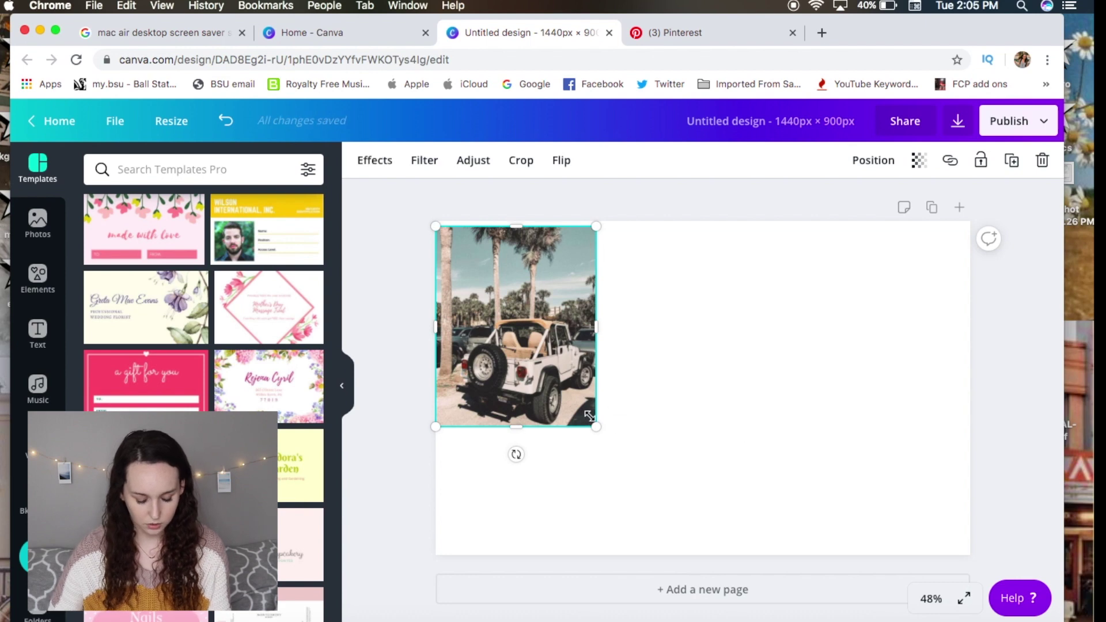
{"action": "left_click_drag", "start_coordinate": [596, 427], "coordinate": [548, 365]}
{"action": "left_click_drag", "start_coordinate": [525, 275], "coordinate": [674, 287]}
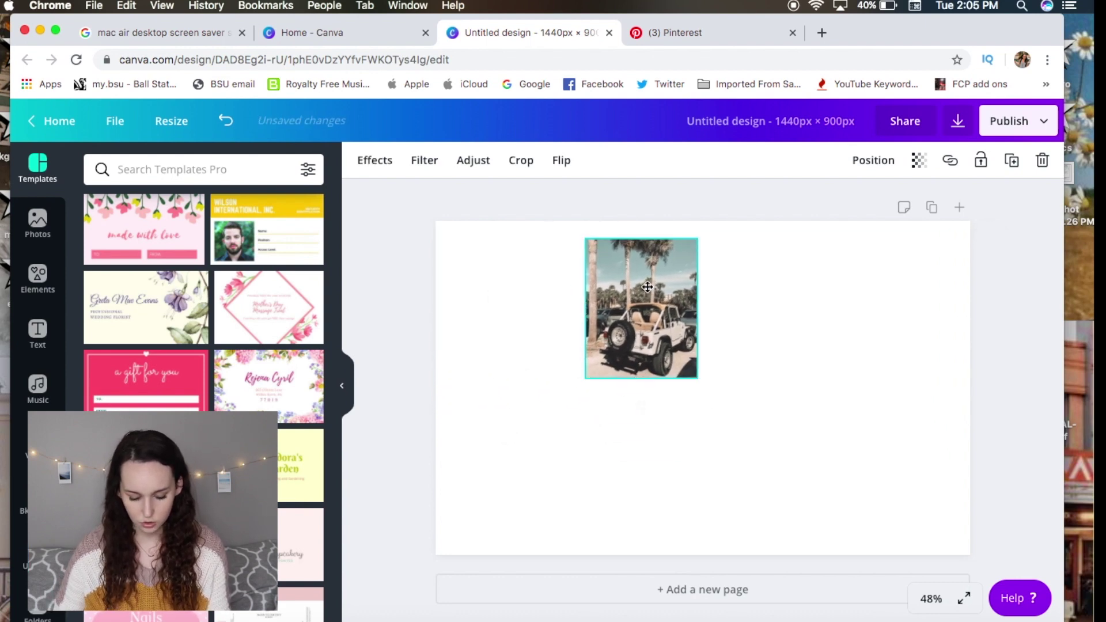
{"action": "left_click_drag", "start_coordinate": [641, 239], "coordinate": [646, 288]}
{"action": "left_click_drag", "start_coordinate": [542, 296], "coordinate": [535, 337]}
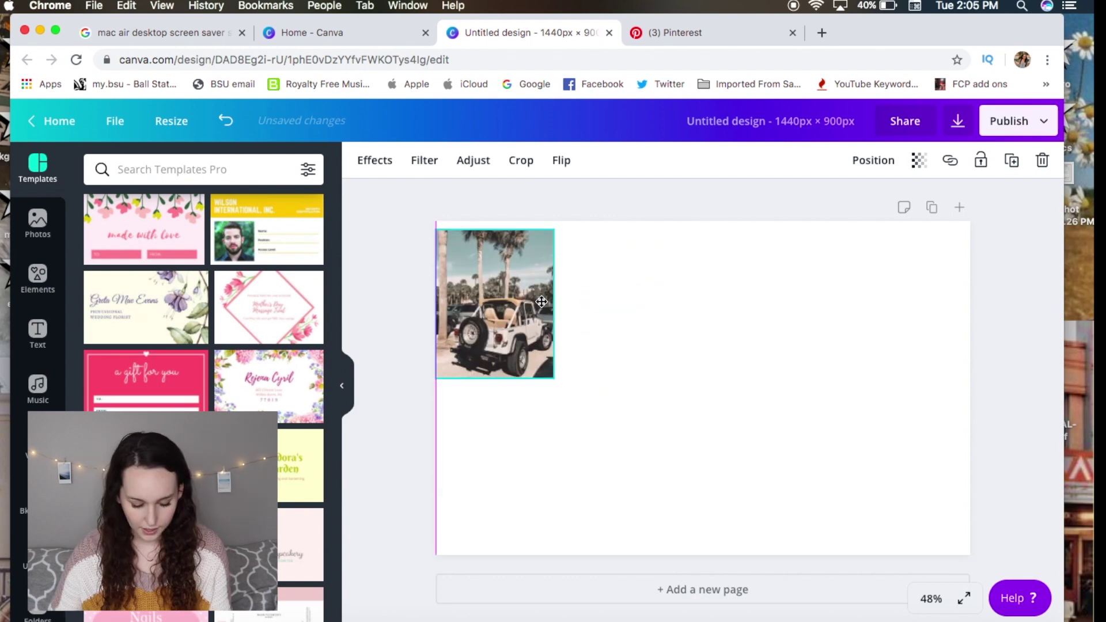
{"action": "left_click", "coordinate": [627, 338]}
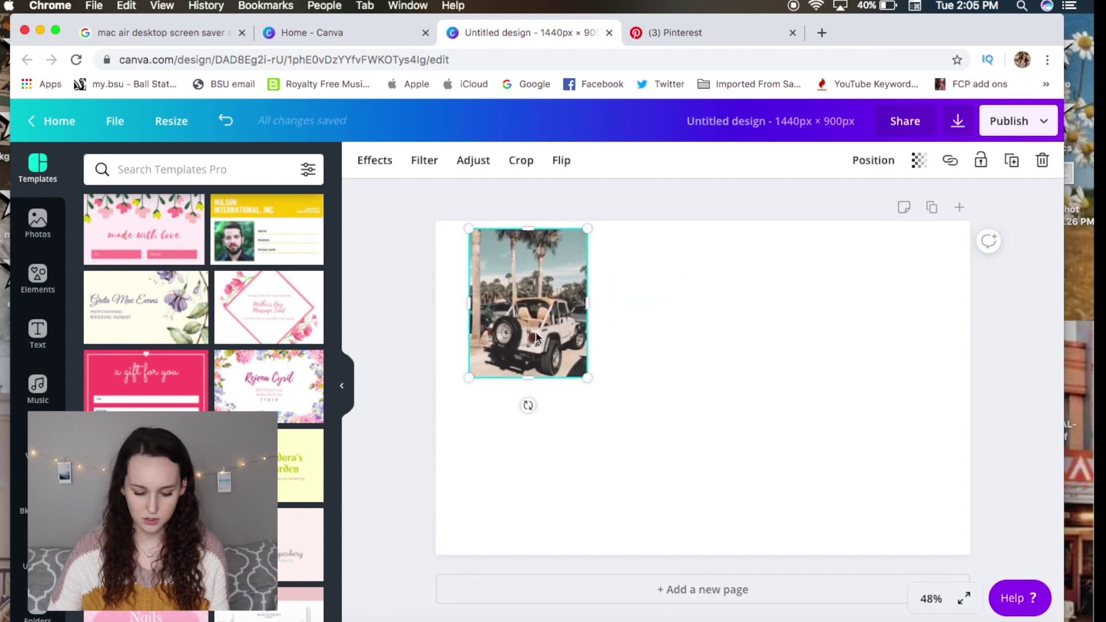
{"action": "left_click", "coordinate": [676, 33]}
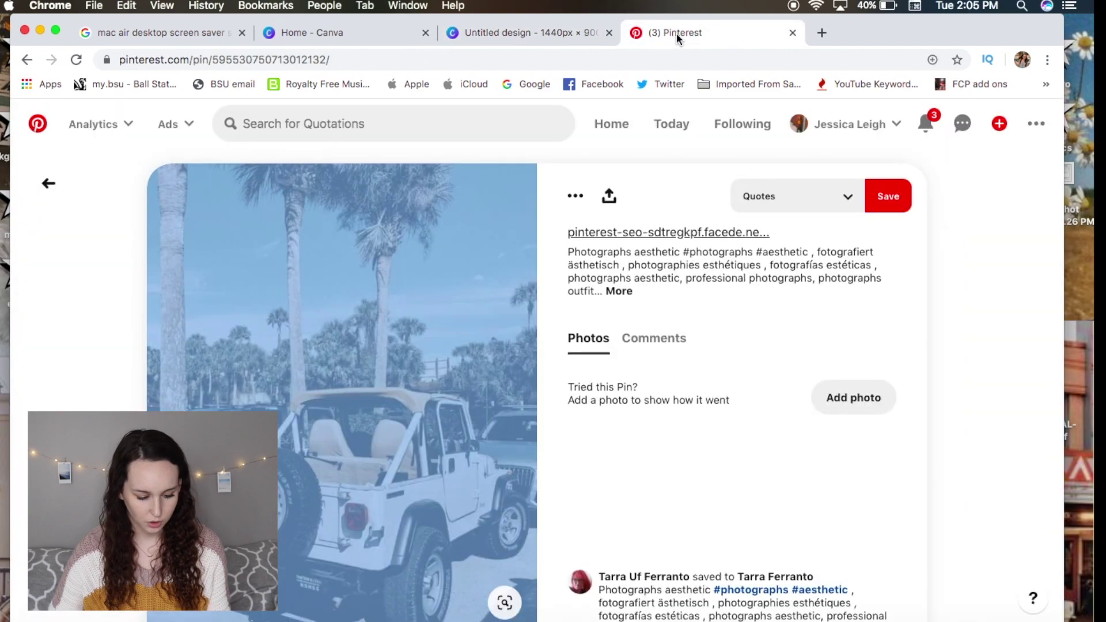
From the beach aesthetic results, copy the image from the Bali palm-tree pin.
{"action": "left_click", "coordinate": [49, 186]}
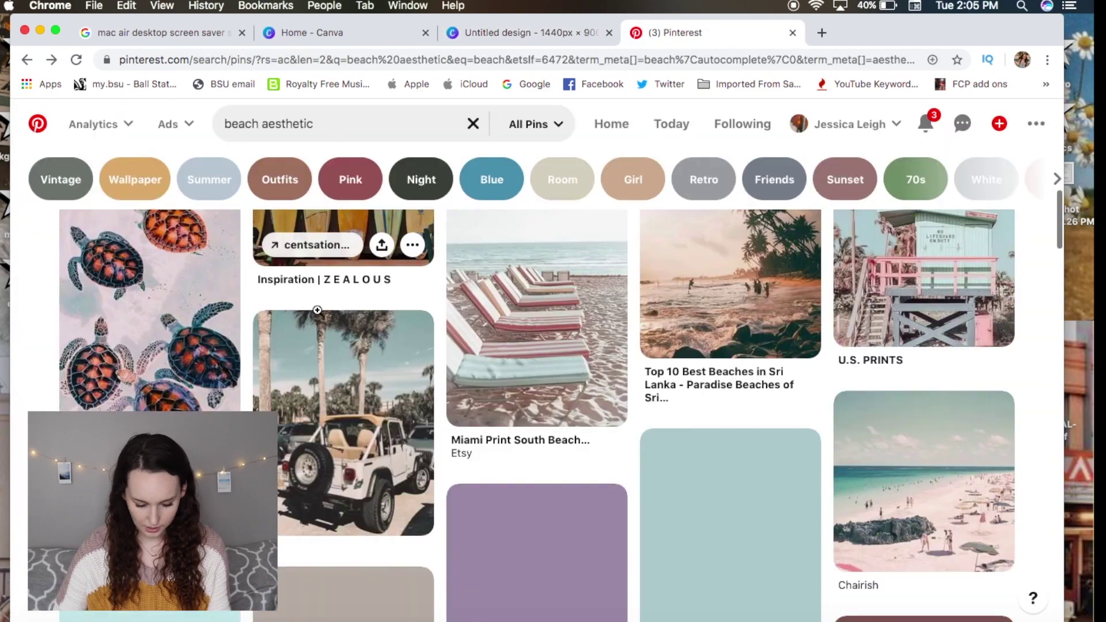
{"action": "scroll", "coordinate": [323, 327], "scroll_direction": "down", "scroll_amount": 3}
{"action": "scroll", "coordinate": [323, 327], "scroll_direction": "down", "scroll_amount": 10}
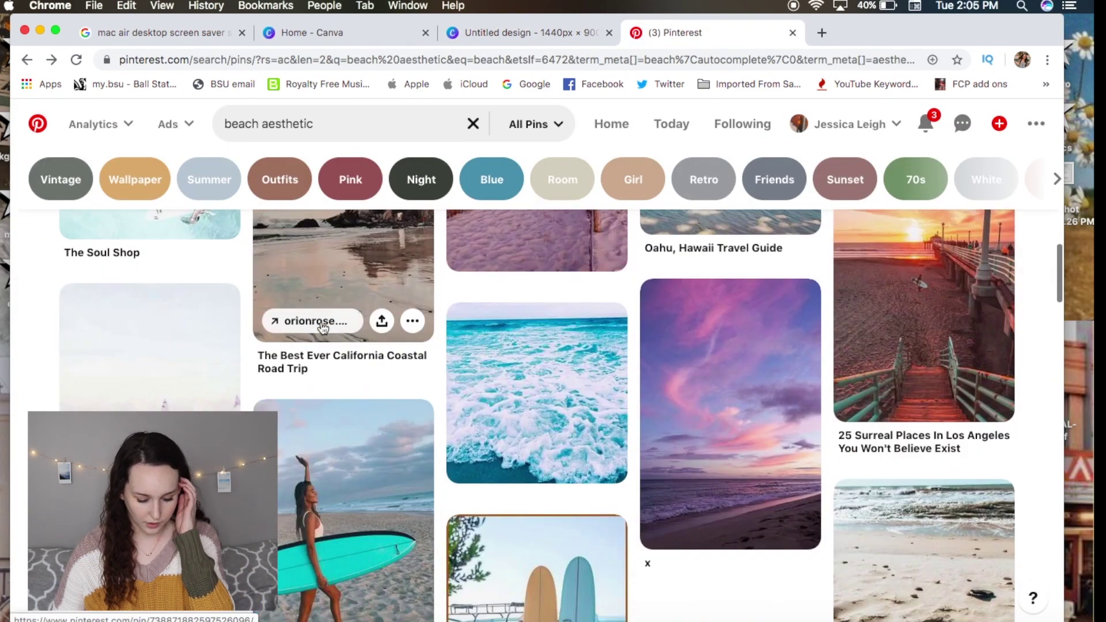
{"action": "scroll", "coordinate": [321, 323], "scroll_direction": "down", "scroll_amount": 10}
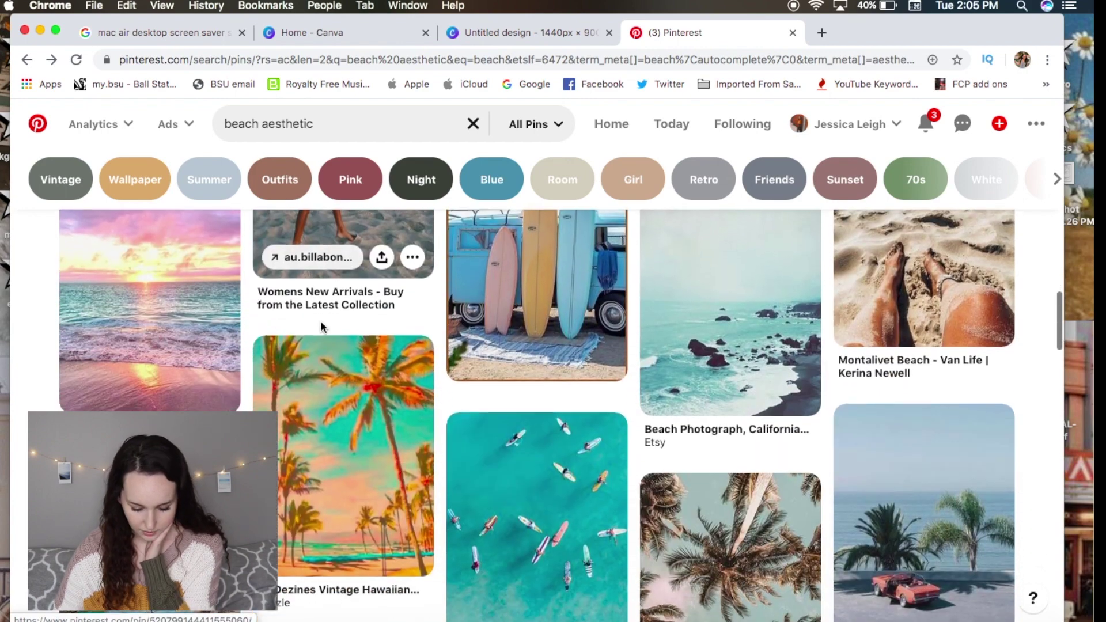
{"action": "scroll", "coordinate": [321, 324], "scroll_direction": "down", "scroll_amount": 3}
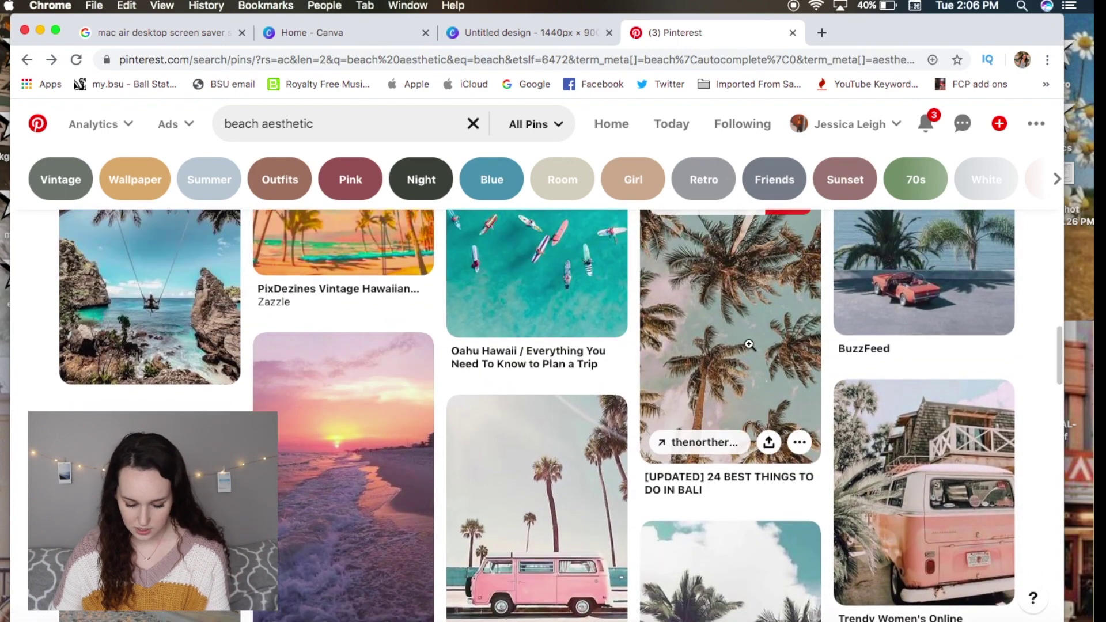
{"action": "right_click", "coordinate": [738, 307]}
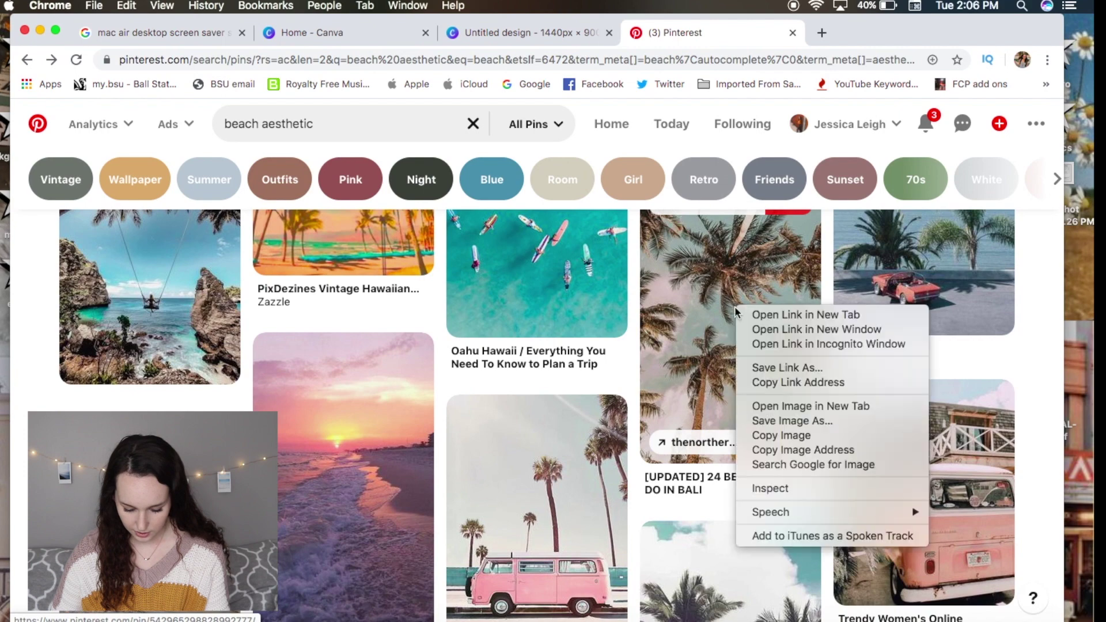
{"action": "left_click", "coordinate": [813, 437]}
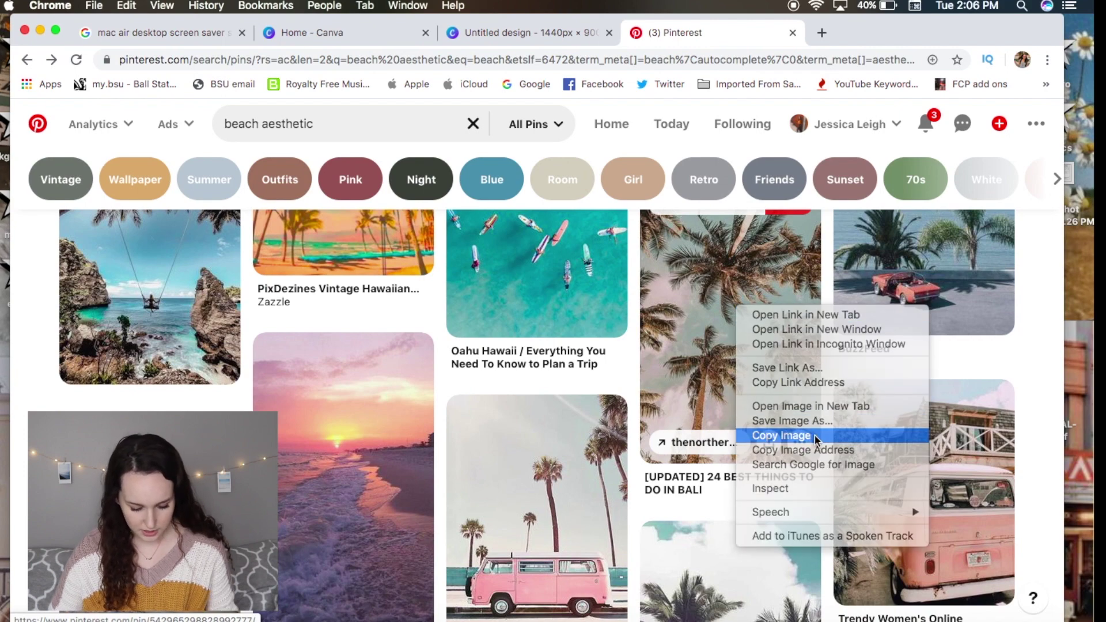
{"action": "left_click", "coordinate": [514, 37]}
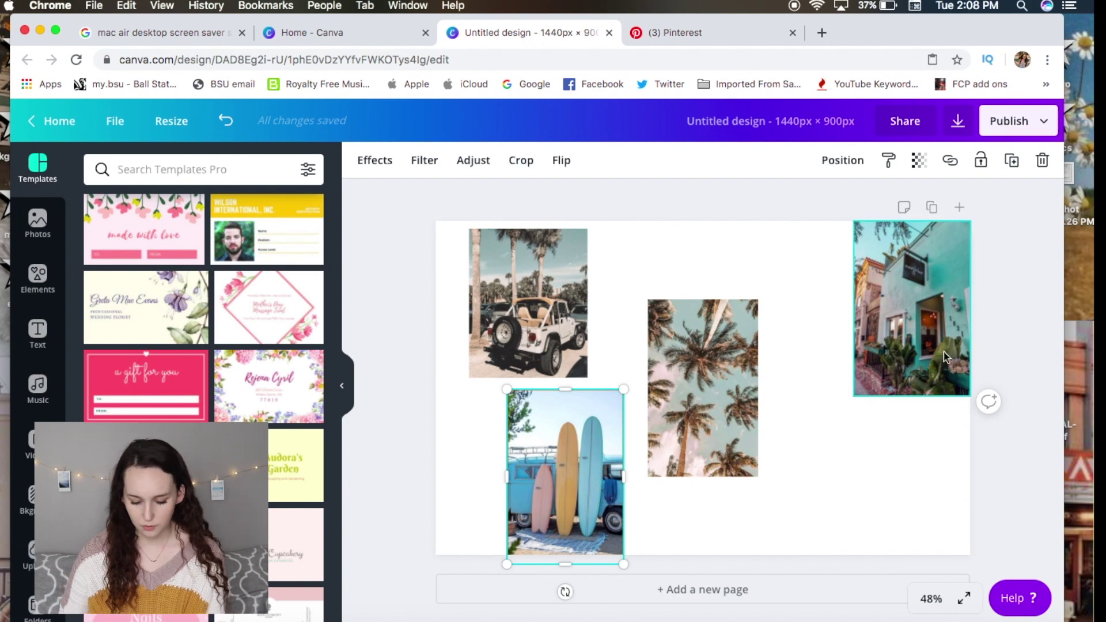
Line up the palm-tree and jeep photos, then tilt the surfboard photo counter-clockwise and place it beside the jeep.
{"action": "left_click_drag", "start_coordinate": [699, 420], "coordinate": [716, 341]}
{"action": "left_click_drag", "start_coordinate": [568, 450], "coordinate": [590, 458]}
{"action": "left_click_drag", "start_coordinate": [533, 305], "coordinate": [512, 310]}
{"action": "left_click", "coordinate": [620, 491]}
{"action": "mouse_move", "coordinate": [587, 597]}
{"action": "left_mouse_down"}
{"action": "mouse_move", "coordinate": [569, 594]}
{"action": "mouse_move", "coordinate": [586, 597]}
{"action": "left_mouse_up"}
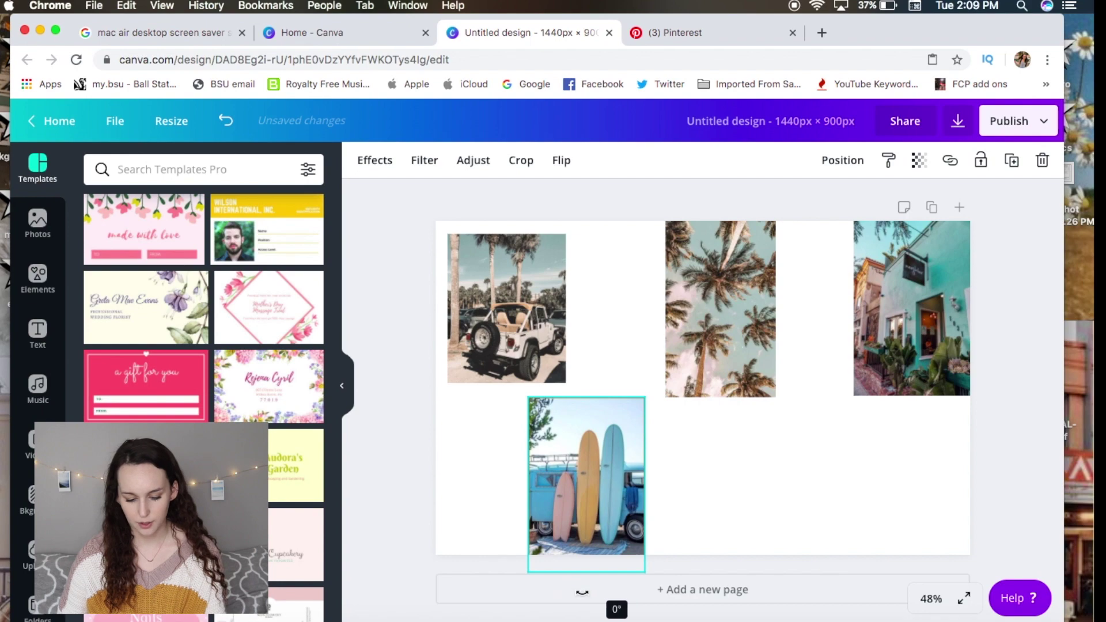
{"action": "left_click_drag", "start_coordinate": [895, 30], "coordinate": [864, 39]}
{"action": "left_click_drag", "start_coordinate": [569, 609], "coordinate": [600, 605]}
{"action": "left_click_drag", "start_coordinate": [530, 499], "coordinate": [515, 468]}
Tilt the palm-tree photo clockwise, move it right, and drop the teal house photo beside it.
{"action": "left_click", "coordinate": [730, 395]}
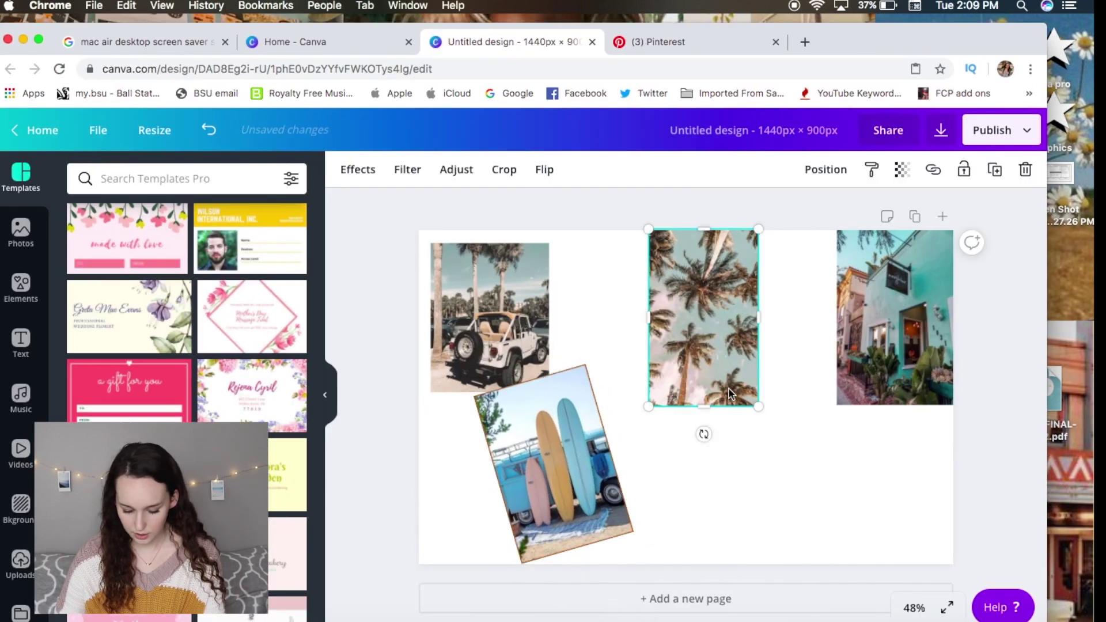
{"action": "left_click_drag", "start_coordinate": [705, 434], "coordinate": [685, 432]}
{"action": "left_click_drag", "start_coordinate": [697, 368], "coordinate": [747, 385]}
{"action": "left_click_drag", "start_coordinate": [872, 330], "coordinate": [873, 487]}
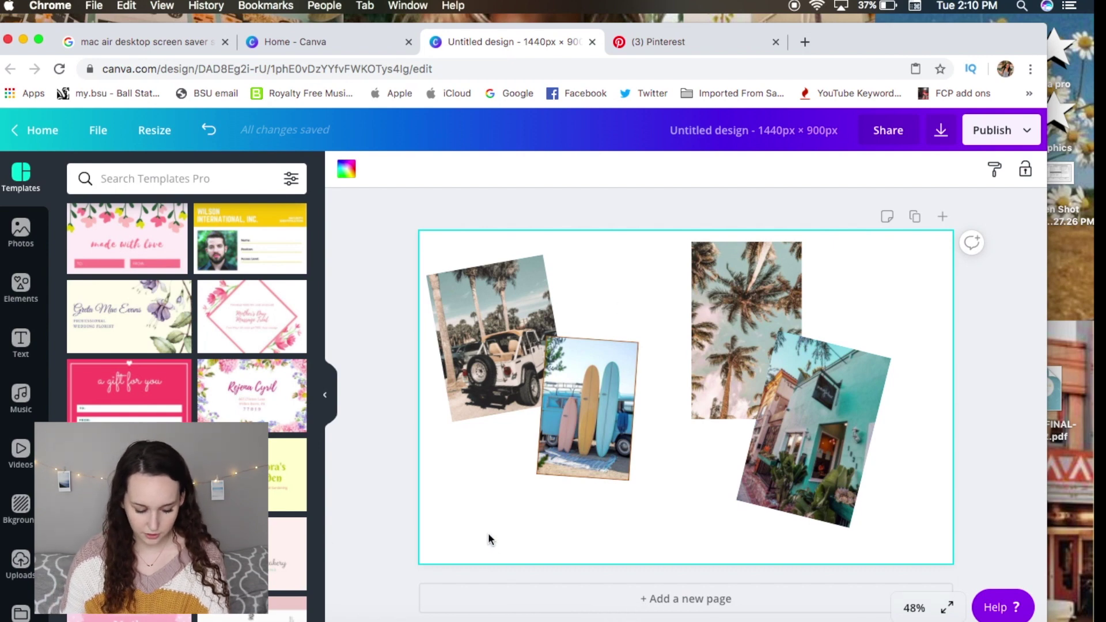
Try mint, grey-teal and grey-beige backgrounds, then settle on the sage green Photo Colors swatch.
{"action": "left_click", "coordinate": [346, 169]}
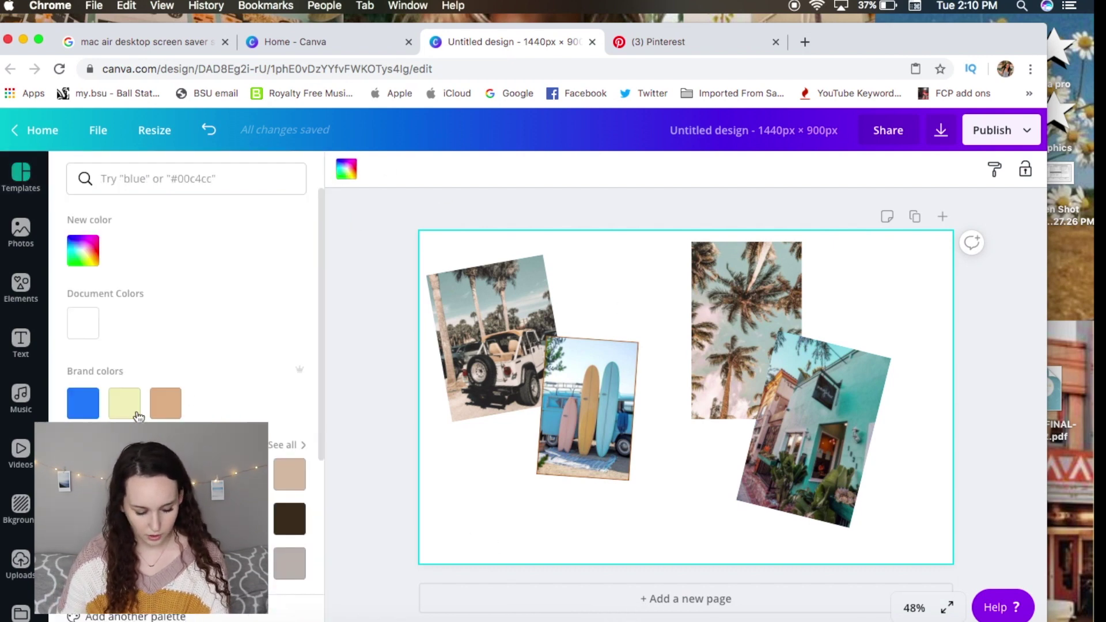
{"action": "scroll", "coordinate": [293, 248], "scroll_direction": "down", "scroll_amount": 3}
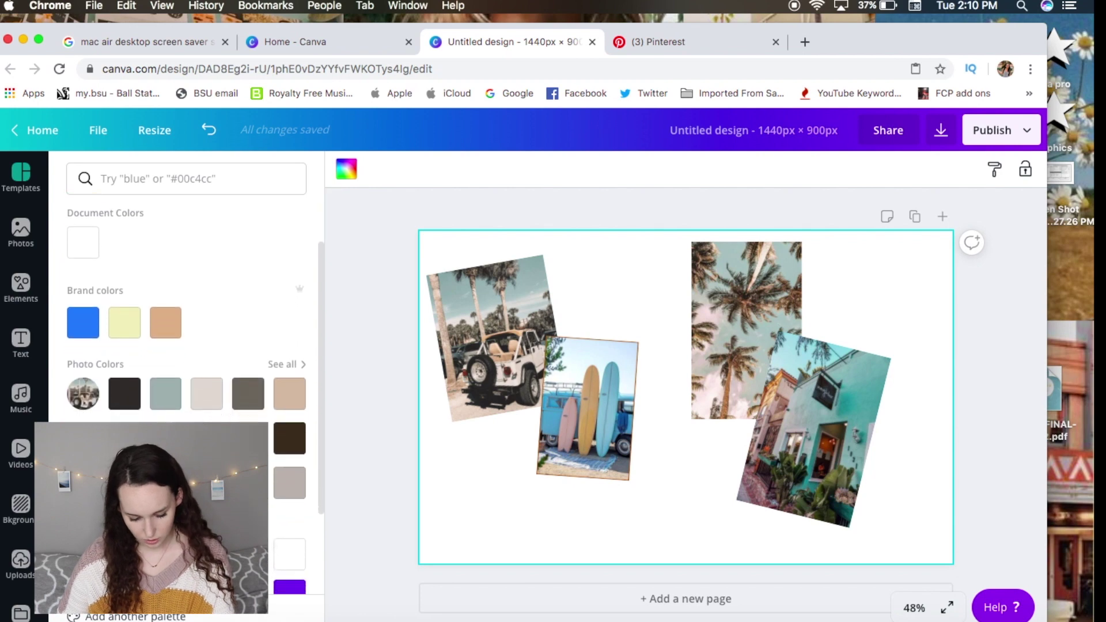
{"action": "left_click", "coordinate": [165, 392]}
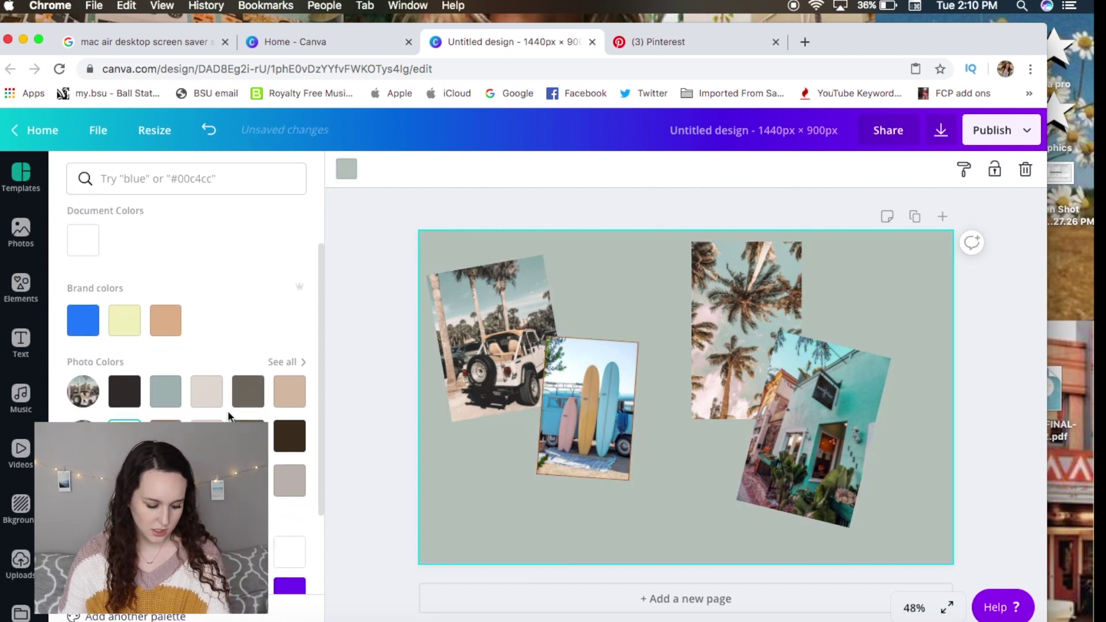
{"action": "scroll", "coordinate": [144, 288], "scroll_direction": "down", "scroll_amount": 2}
{"action": "scroll", "coordinate": [84, 262], "scroll_direction": "up", "scroll_amount": 5}
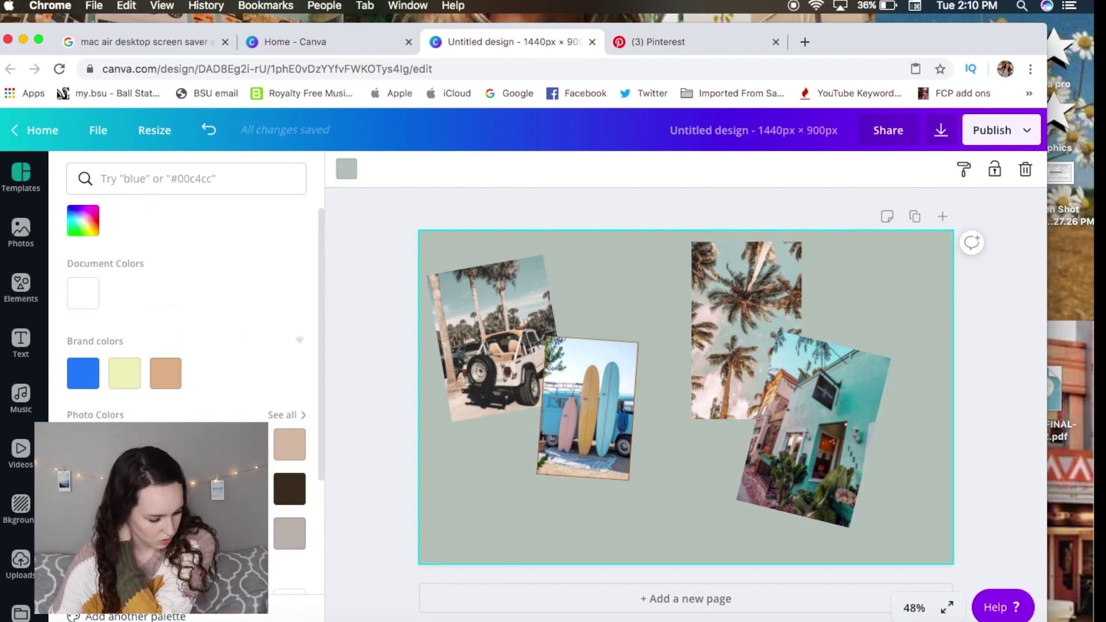
{"action": "left_click", "coordinate": [83, 262]}
{"action": "left_click", "coordinate": [164, 383]}
{"action": "left_click", "coordinate": [160, 310]}
{"action": "left_click_drag", "start_coordinate": [161, 310], "coordinate": [87, 292]}
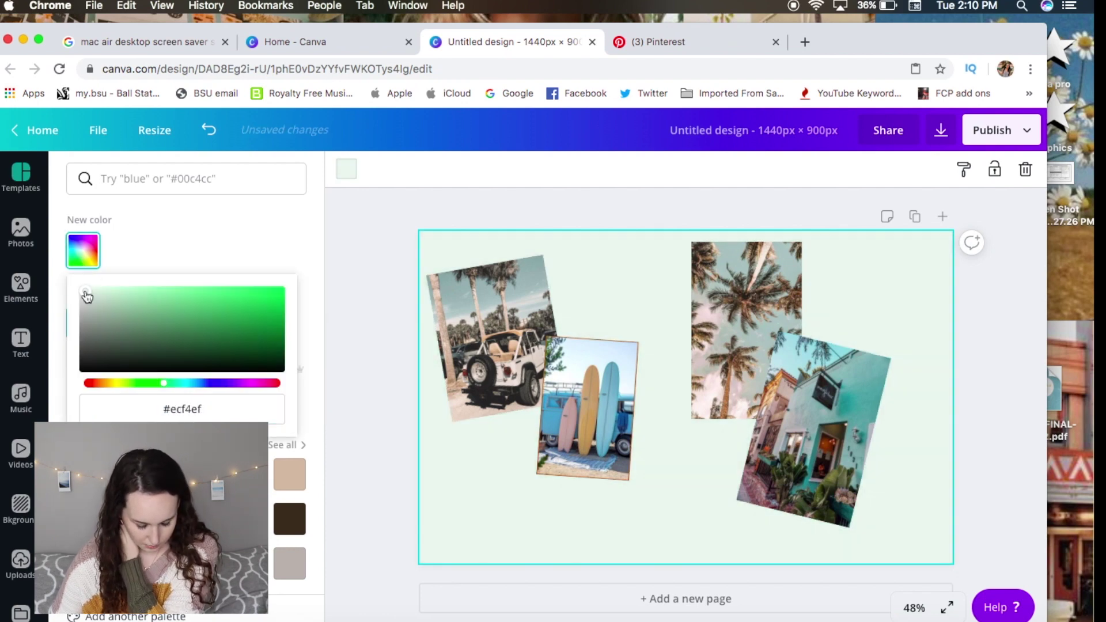
{"action": "left_click", "coordinate": [165, 462]}
{"action": "scroll", "coordinate": [166, 461], "scroll_direction": "down", "scroll_amount": 1}
{"action": "scroll", "coordinate": [166, 462], "scroll_direction": "down", "scroll_amount": 1}
{"action": "left_click", "coordinate": [286, 478]}
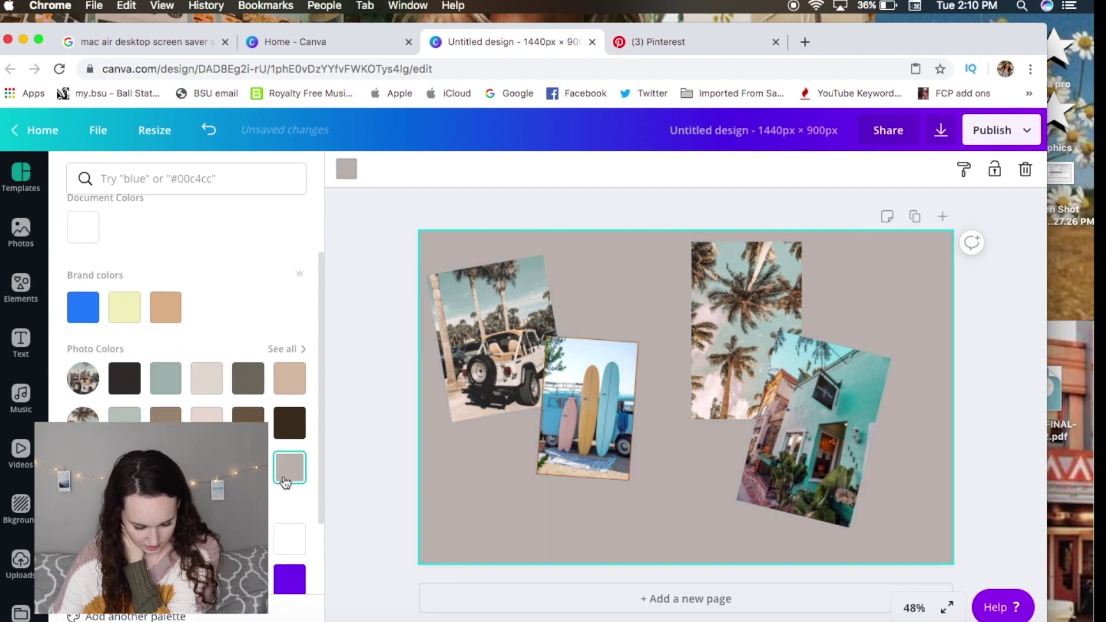
{"action": "left_click", "coordinate": [124, 429]}
{"action": "scroll", "coordinate": [124, 427], "scroll_direction": "up", "scroll_amount": 3}
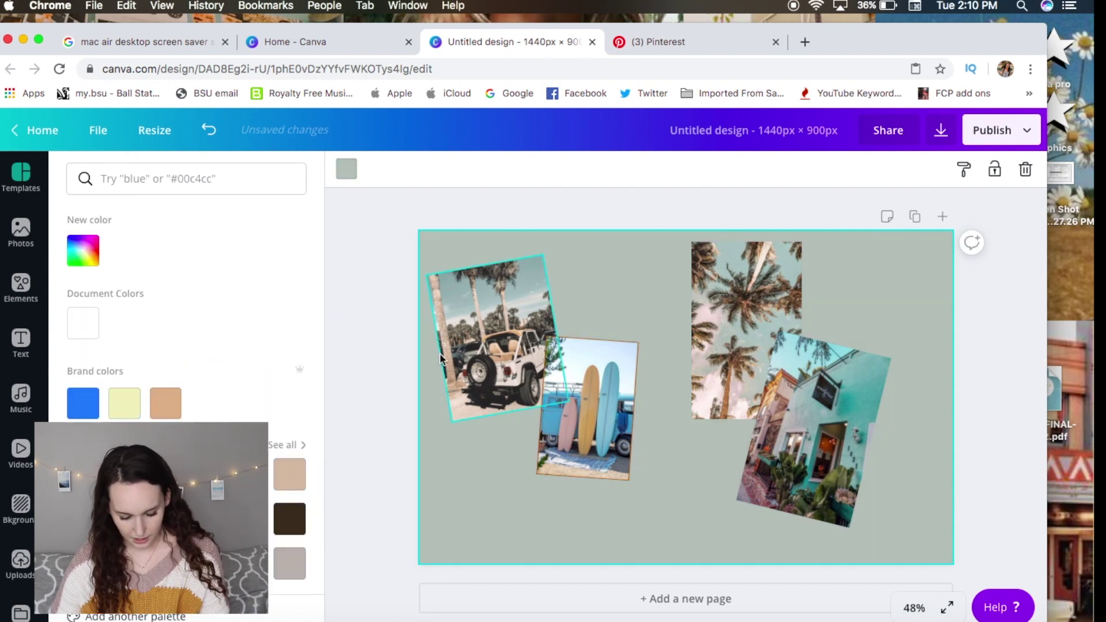
Nudge the jeep photo up slightly and check the placement of the other photos.
{"action": "left_click_drag", "start_coordinate": [512, 361], "coordinate": [512, 347]}
{"action": "left_click", "coordinate": [493, 461]}
{"action": "left_click", "coordinate": [618, 423]}
{"action": "left_click", "coordinate": [743, 403]}
{"action": "left_click", "coordinate": [486, 498]}
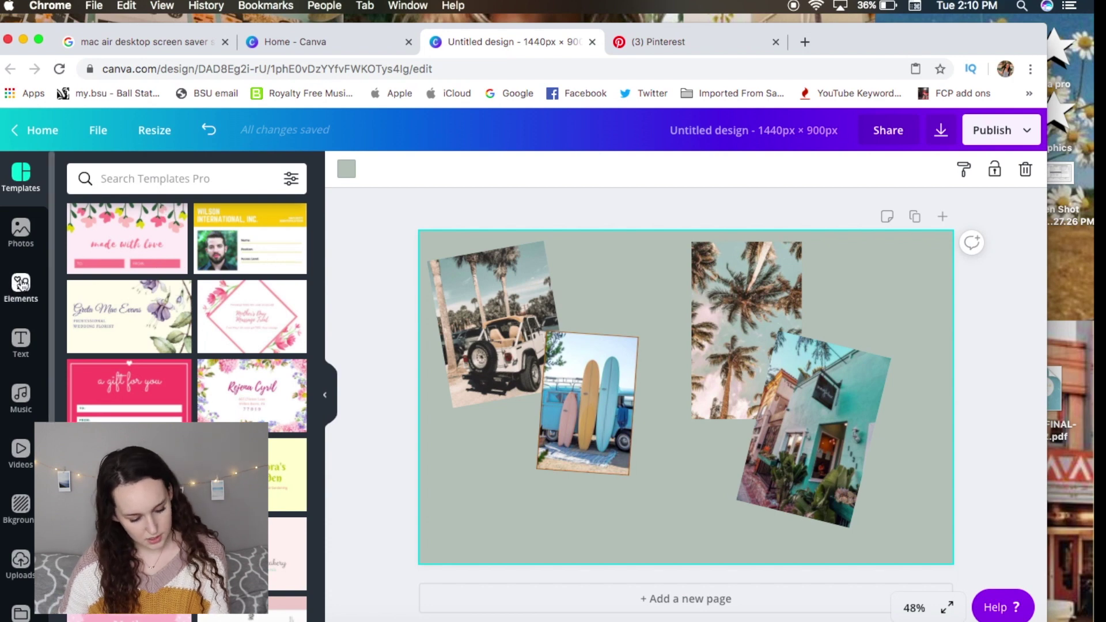
Add the three-star sticker from an Elements search for 'stars', tilt it about 43 degrees, and shrink it.
{"action": "left_click", "coordinate": [17, 284]}
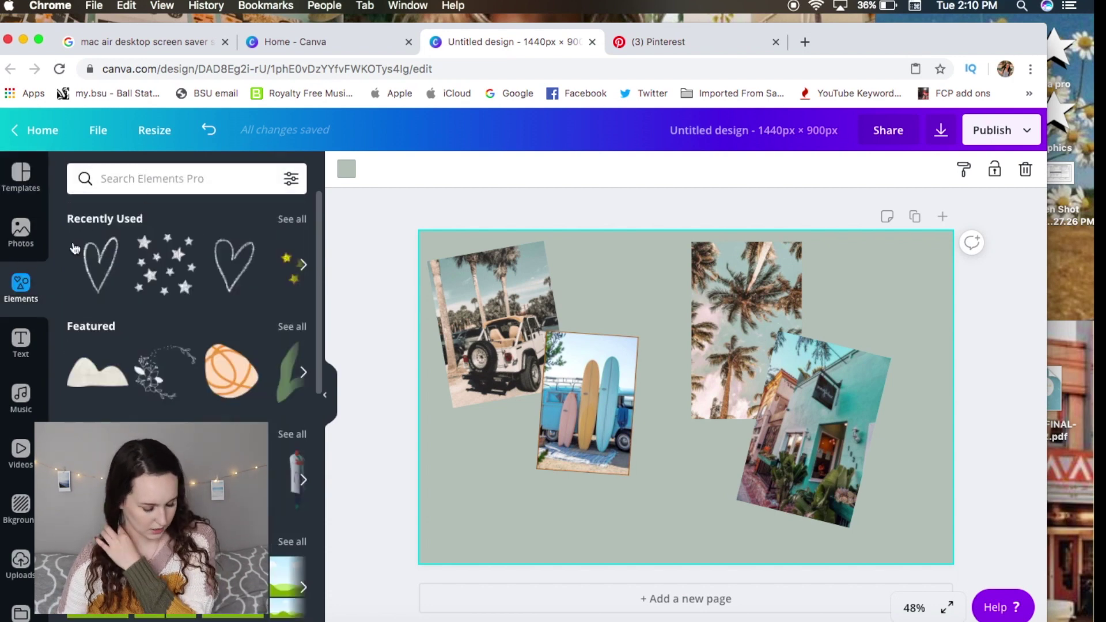
{"action": "left_click", "coordinate": [150, 178]}
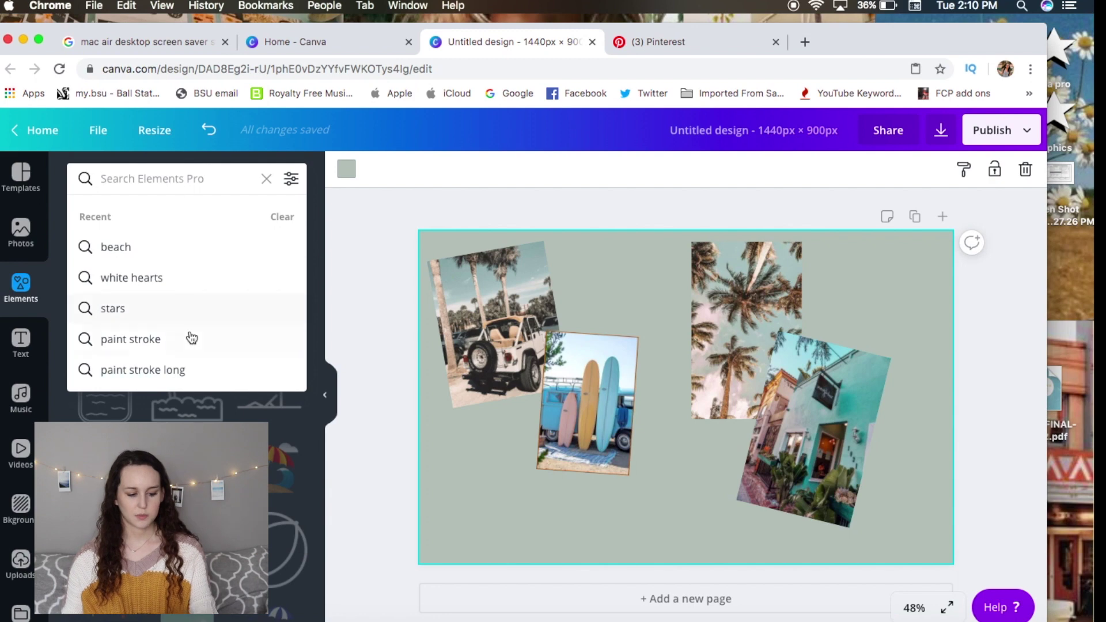
{"action": "left_click", "coordinate": [195, 307]}
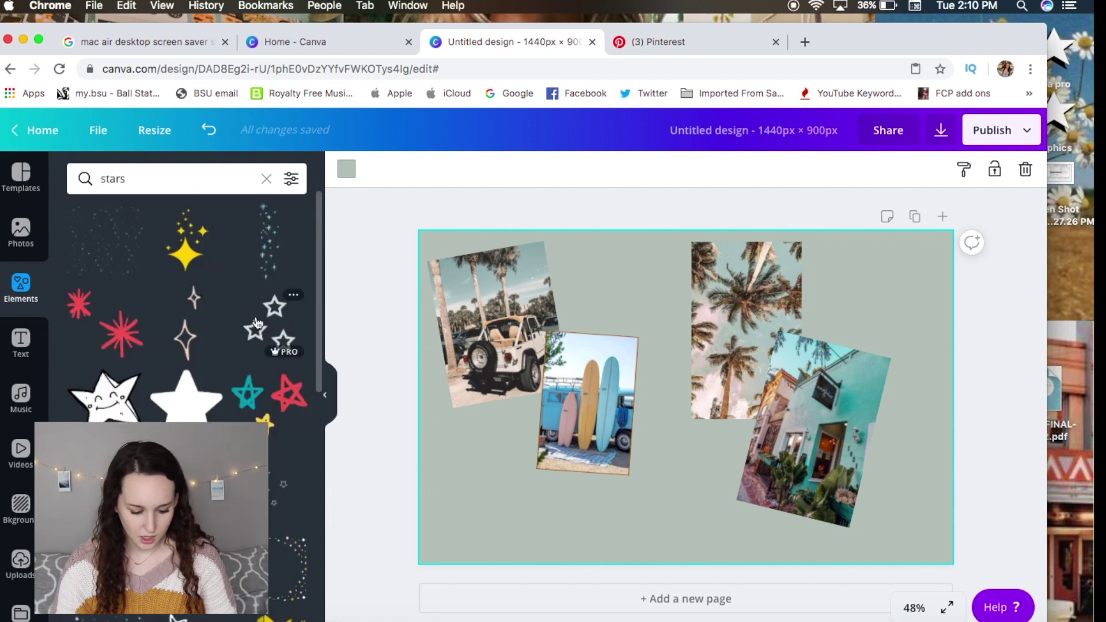
{"action": "left_click_drag", "start_coordinate": [260, 341], "coordinate": [425, 394]}
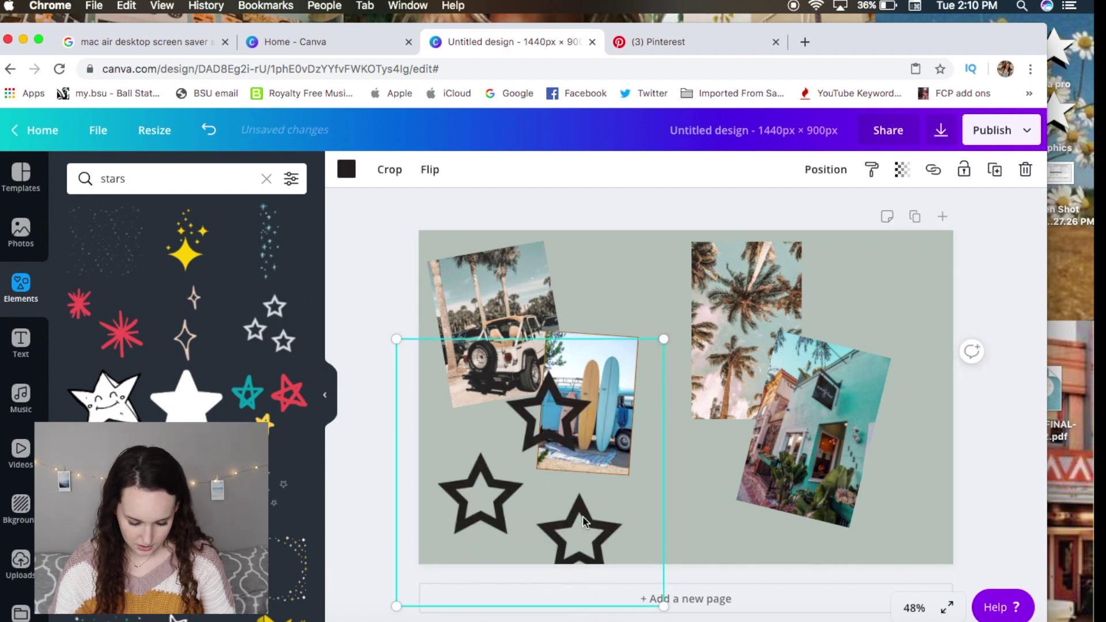
{"action": "left_click_drag", "start_coordinate": [530, 611], "coordinate": [619, 571]}
{"action": "left_click_drag", "start_coordinate": [718, 479], "coordinate": [523, 484]}
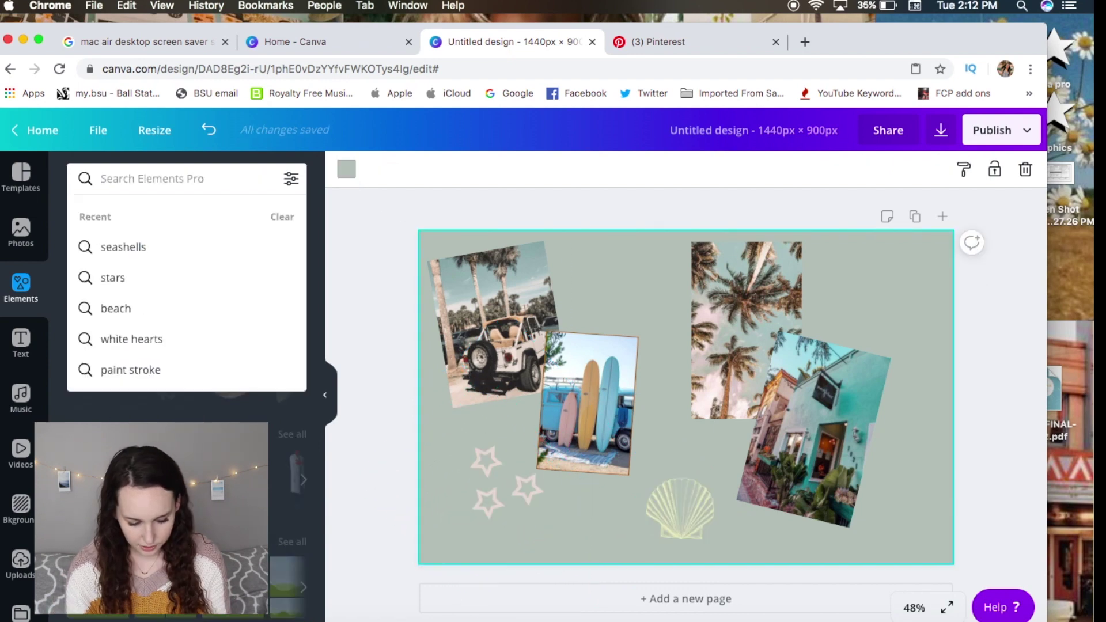
Search elements for 'tape', add a patterned washi tape, and shrink it into a small strip placed on the jeep photo.
{"action": "type", "text": "ta"}
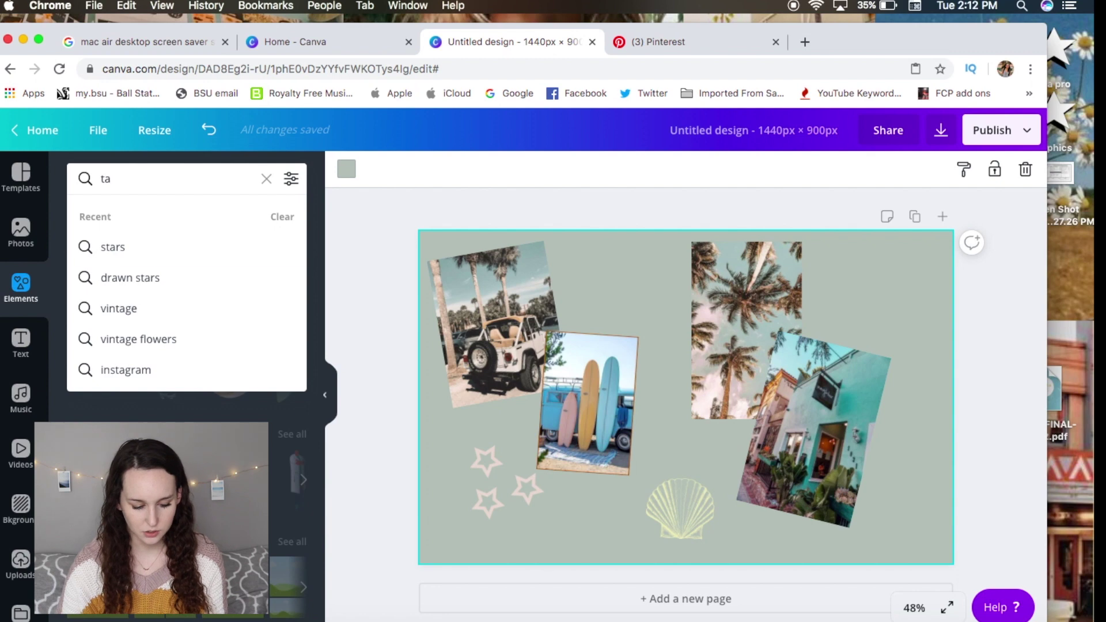
{"action": "type", "text": "pe"}
{"action": "key", "text": "Return"}
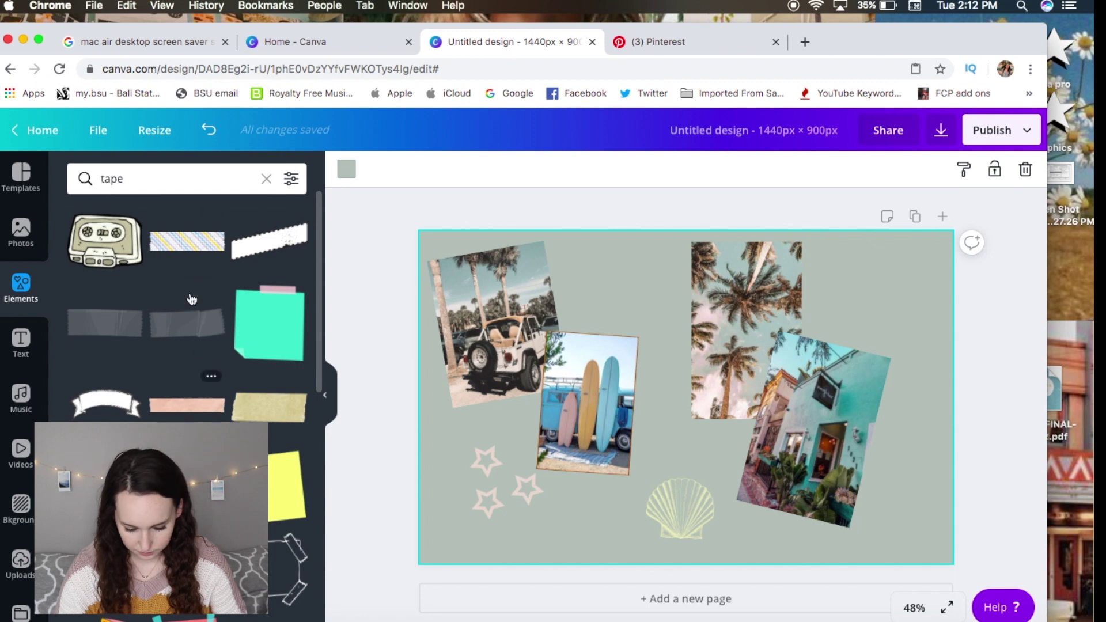
{"action": "left_click", "coordinate": [184, 245]}
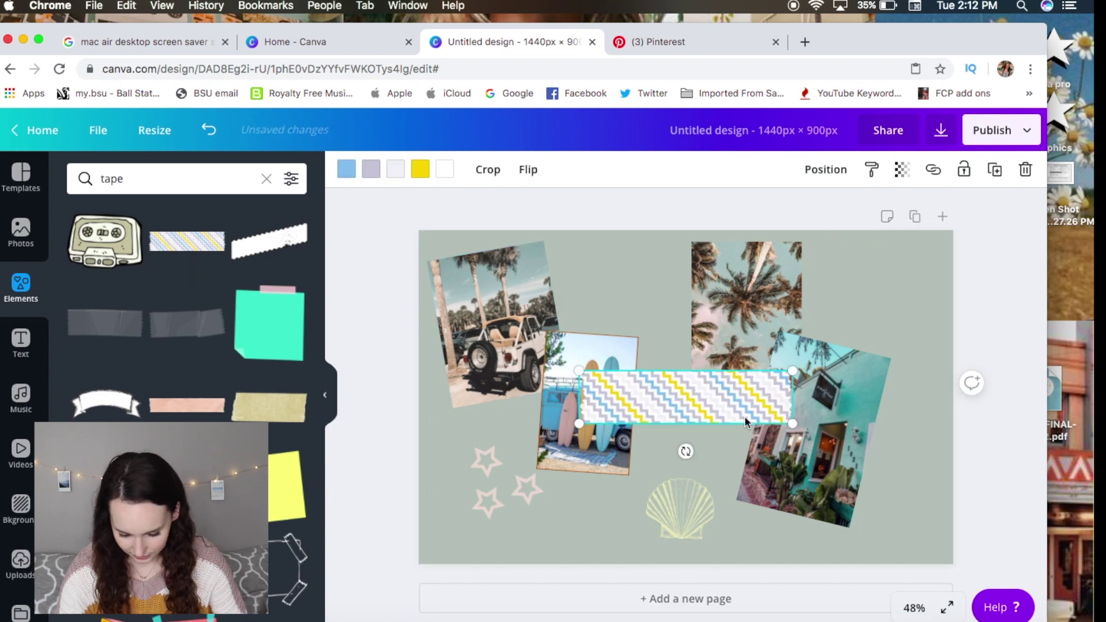
{"action": "left_click_drag", "start_coordinate": [797, 424], "coordinate": [675, 389]}
{"action": "left_click_drag", "start_coordinate": [616, 357], "coordinate": [628, 362]}
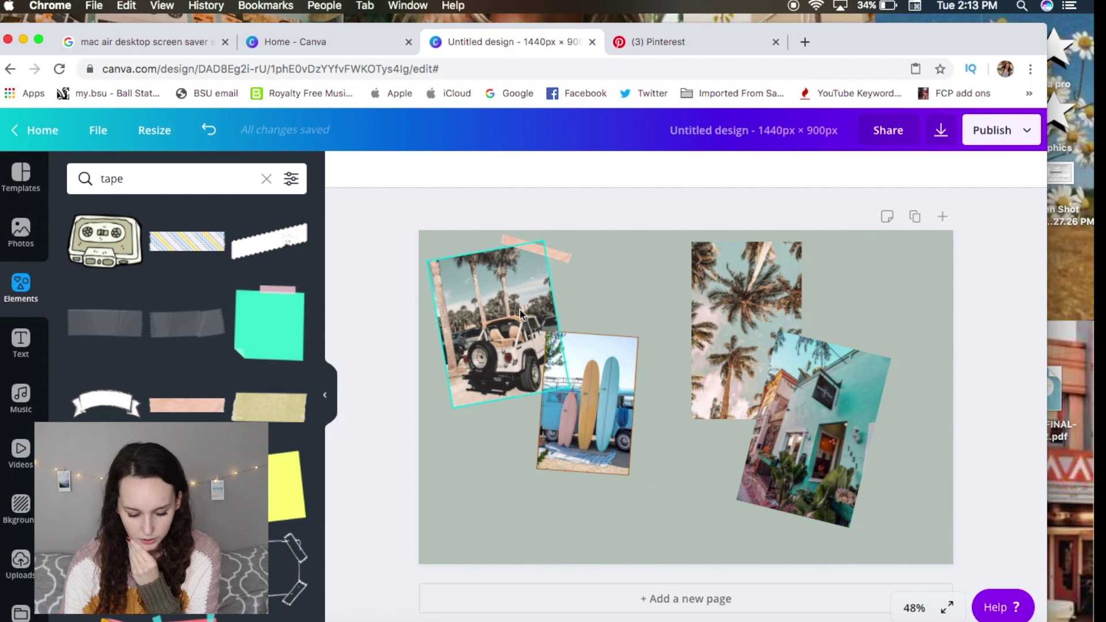
Trim the surfboard photo's bottom edge slightly and reposition it.
{"action": "left_click", "coordinate": [641, 273]}
{"action": "left_click", "coordinate": [521, 391]}
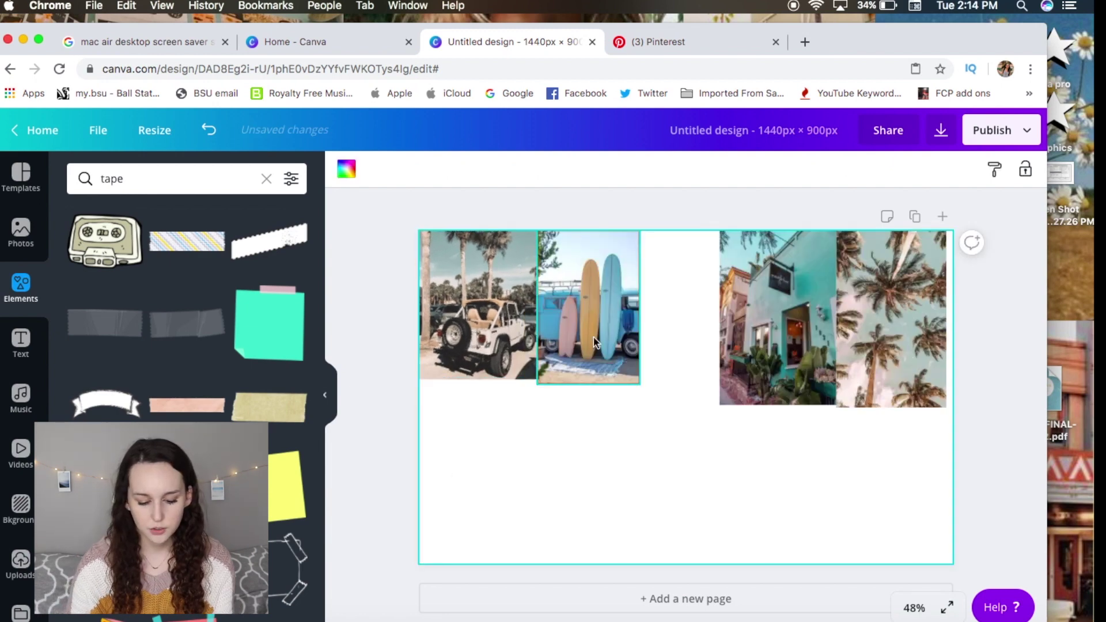
{"action": "left_click", "coordinate": [595, 341]}
{"action": "left_click_drag", "start_coordinate": [588, 383], "coordinate": [589, 380]}
{"action": "left_click_drag", "start_coordinate": [600, 275], "coordinate": [600, 275]}
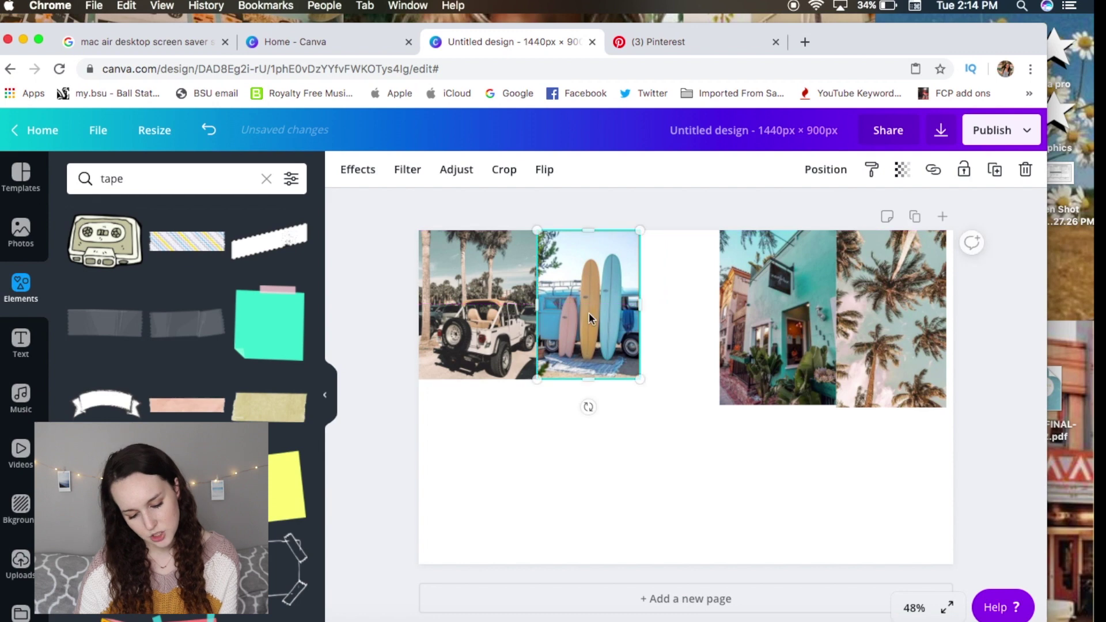
{"action": "left_click", "coordinate": [541, 477]}
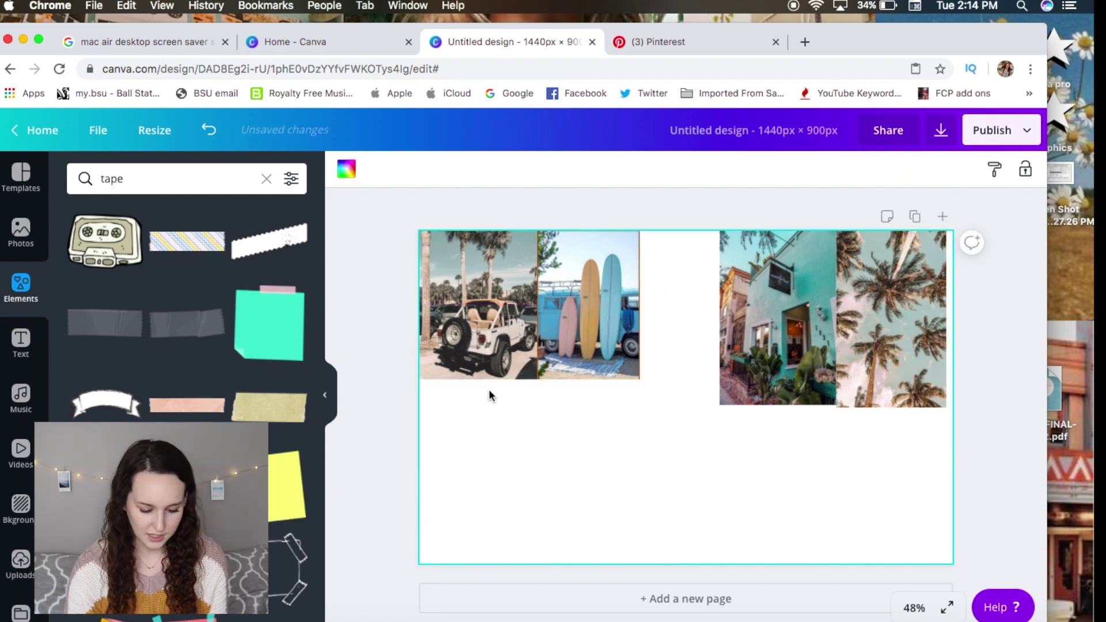
{"action": "left_click", "coordinate": [570, 304]}
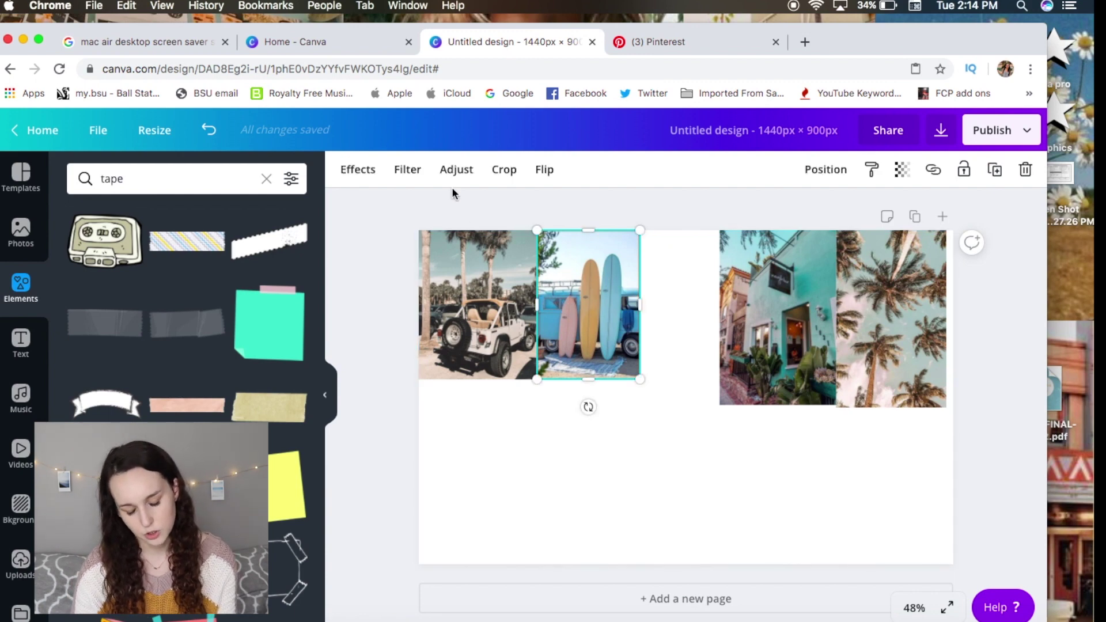
Darken the surfboard photo and lower its saturation with Adjust, then realign it with its neighbours.
{"action": "left_click", "coordinate": [452, 171]}
{"action": "left_click_drag", "start_coordinate": [199, 213], "coordinate": [191, 217]}
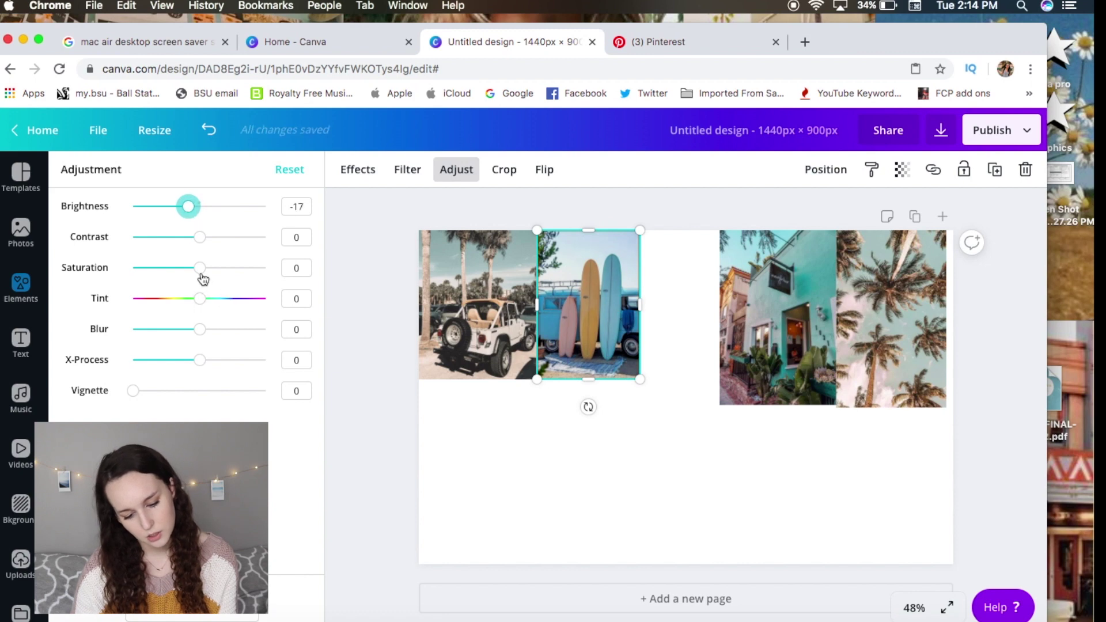
{"action": "left_click_drag", "start_coordinate": [196, 278], "coordinate": [178, 277]}
{"action": "left_click", "coordinate": [413, 534]}
{"action": "left_click", "coordinate": [588, 440]}
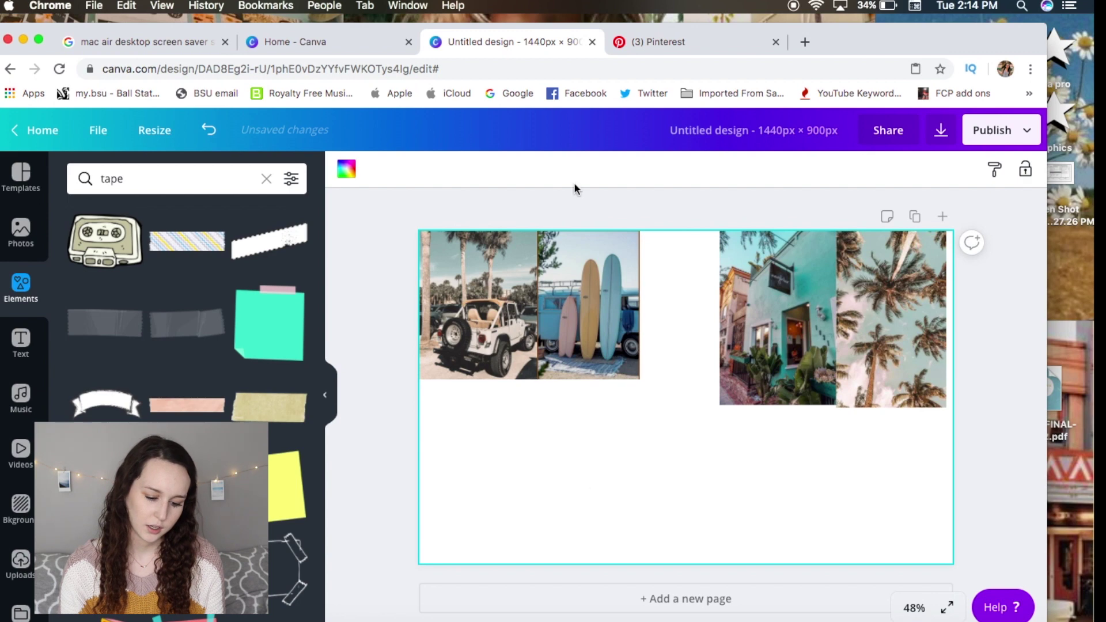
{"action": "left_click_drag", "start_coordinate": [596, 285], "coordinate": [599, 288]}
Move the teal building photo left and tint it greener with Adjust.
{"action": "left_click_drag", "start_coordinate": [798, 361], "coordinate": [773, 362]}
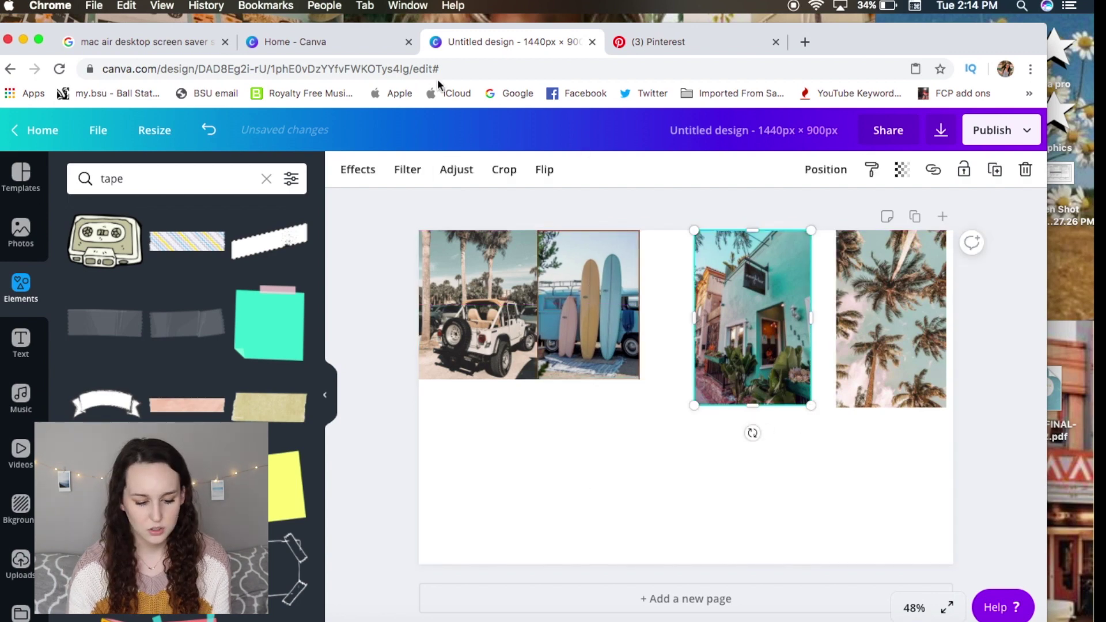
{"action": "left_click", "coordinate": [466, 175]}
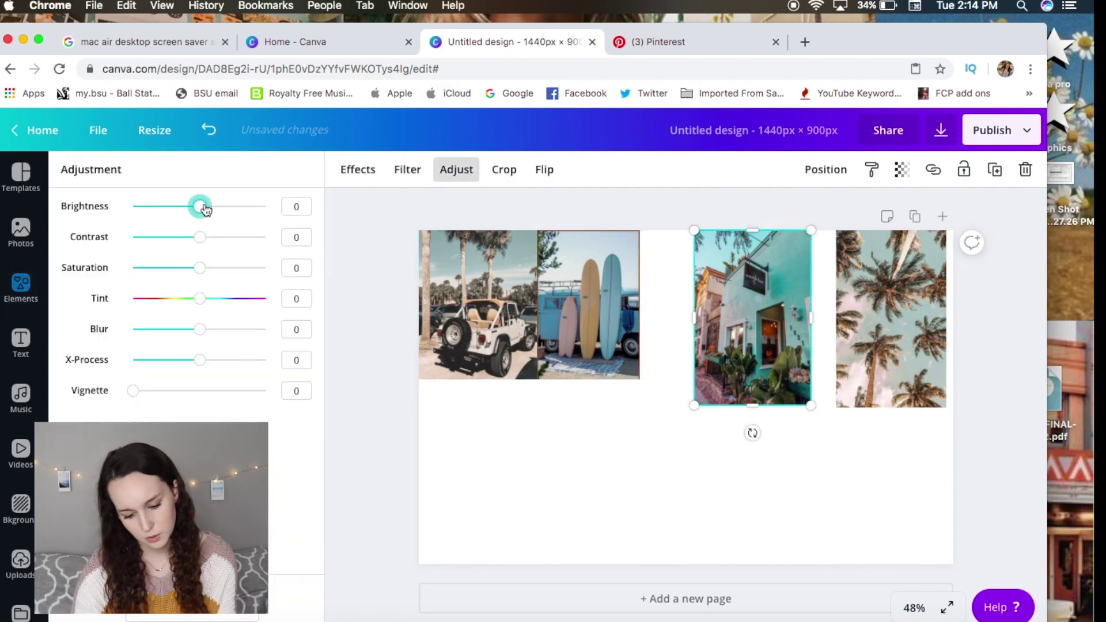
{"action": "left_click_drag", "start_coordinate": [205, 209], "coordinate": [198, 207]}
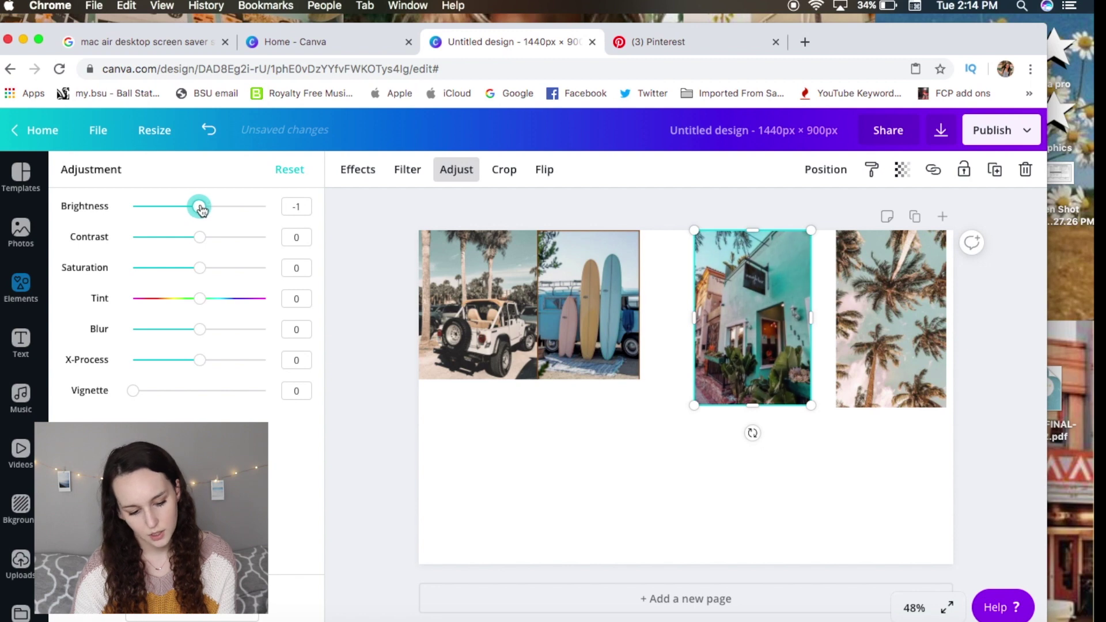
{"action": "mouse_move", "coordinate": [199, 298]}
{"action": "left_mouse_down"}
{"action": "mouse_move", "coordinate": [194, 307]}
{"action": "mouse_move", "coordinate": [204, 308]}
{"action": "left_mouse_up"}
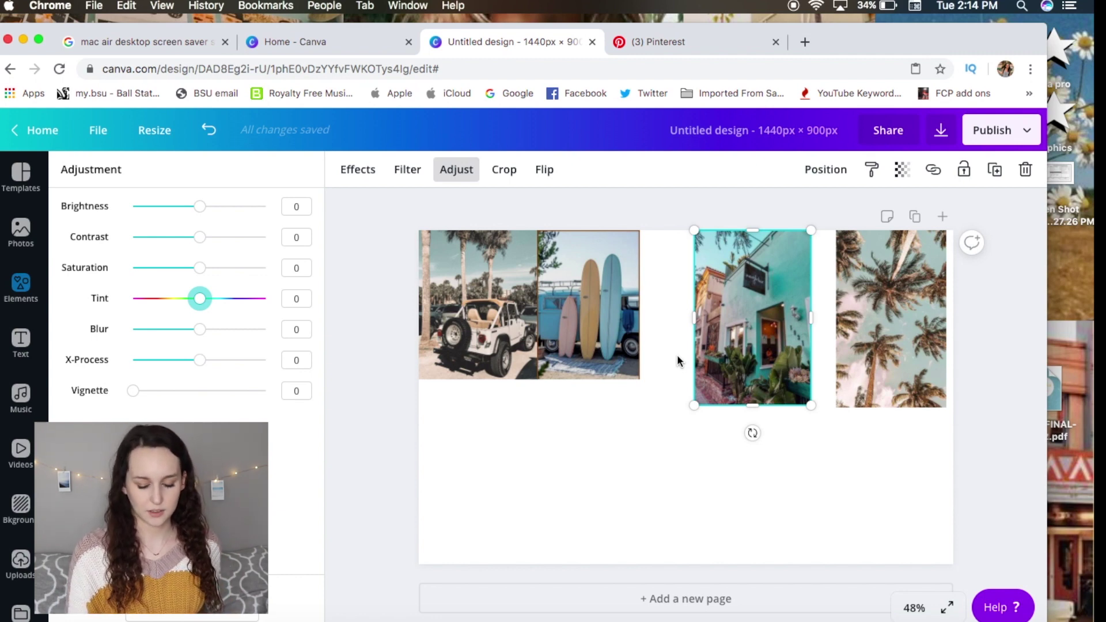
Rearrange the collage: building photo shrunk to the bottom-left, jeep photo cropped and moved lower right, surfboard and palm photos repositioned.
{"action": "left_click_drag", "start_coordinate": [589, 305], "coordinate": [643, 464]}
{"action": "left_click_drag", "start_coordinate": [811, 406], "coordinate": [788, 371]}
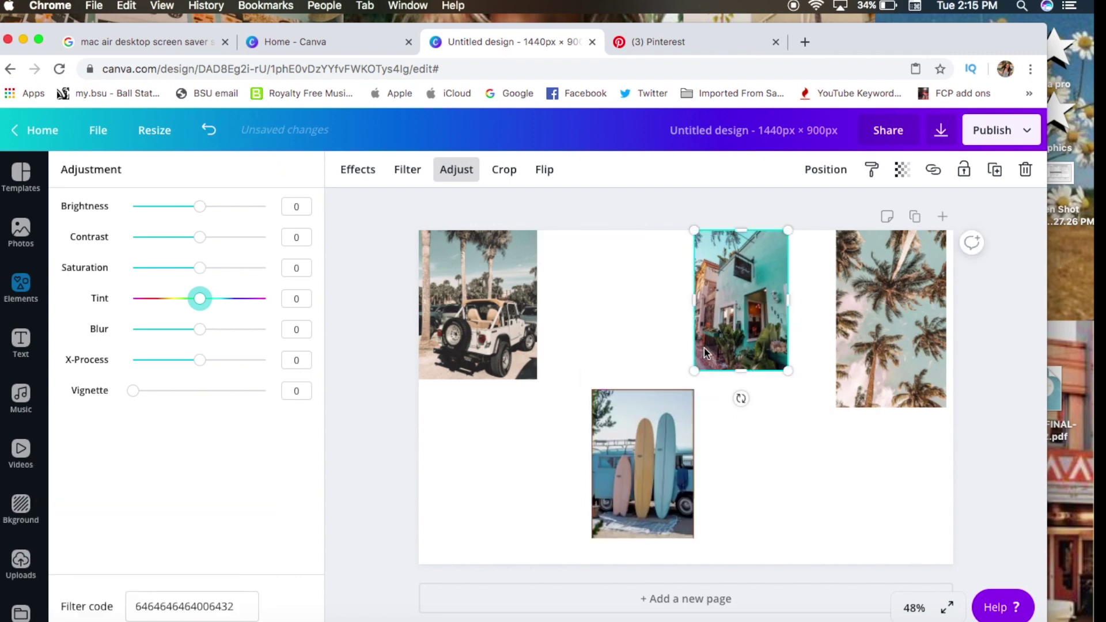
{"action": "left_click_drag", "start_coordinate": [741, 300], "coordinate": [471, 493]}
{"action": "left_click_drag", "start_coordinate": [478, 306], "coordinate": [533, 334]}
{"action": "left_click_drag", "start_coordinate": [533, 259], "coordinate": [533, 319]}
{"action": "left_click_drag", "start_coordinate": [543, 335], "coordinate": [865, 454]}
{"action": "left_click_drag", "start_coordinate": [891, 317], "coordinate": [916, 277]}
Paste the copied bicycle photo and place it at the page's bottom-left.
{"action": "left_click", "coordinate": [21, 288]}
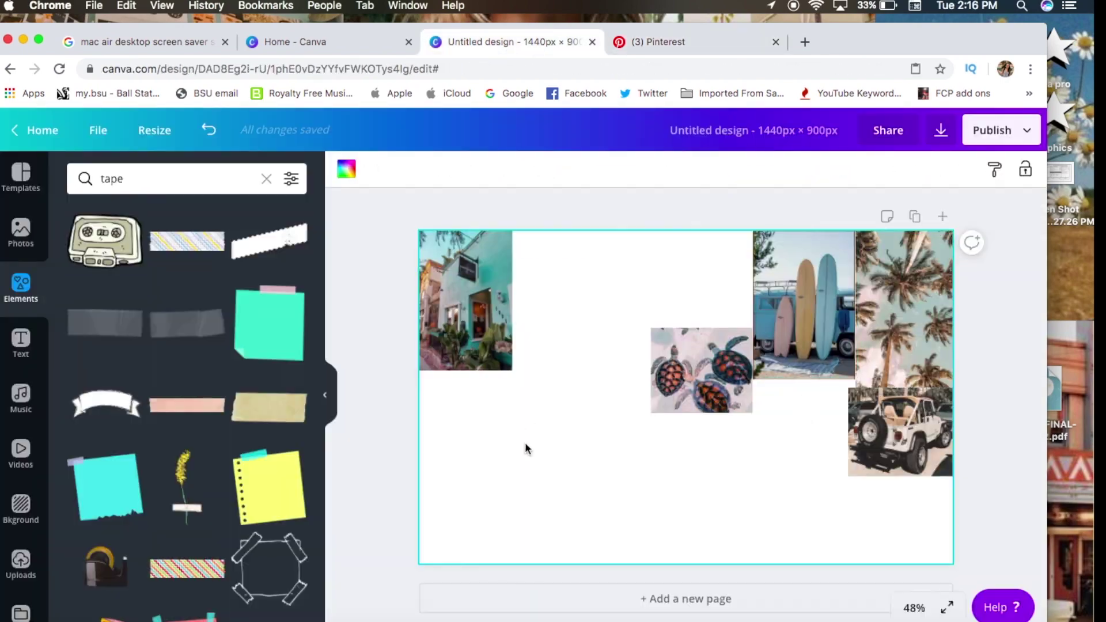
{"action": "key", "text": "super+v"}
{"action": "left_click_drag", "start_coordinate": [693, 452], "coordinate": [489, 538]}
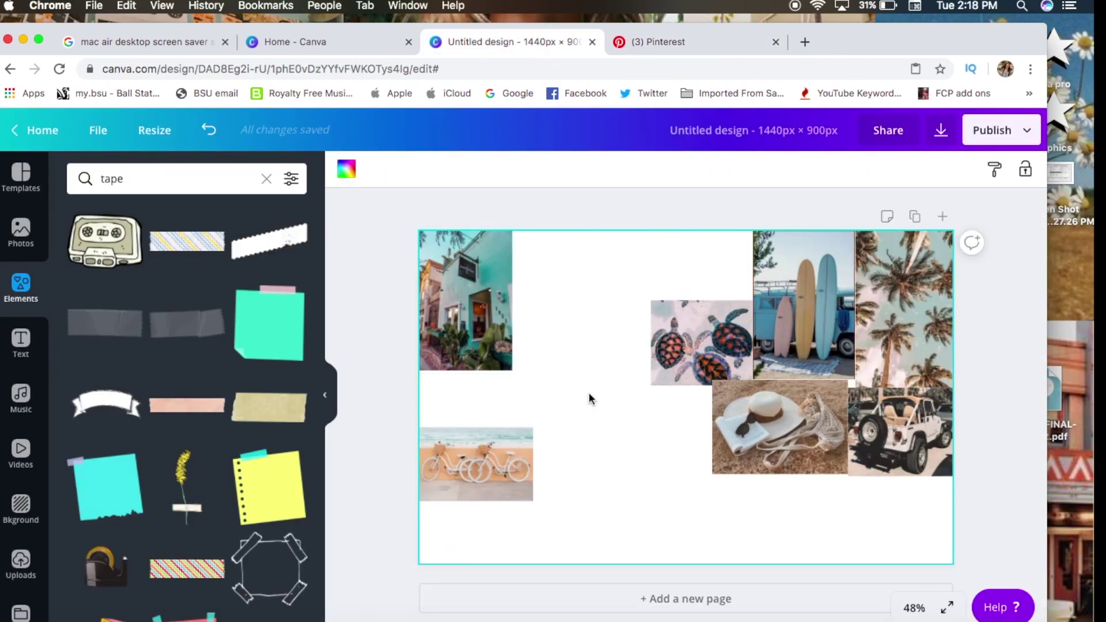
Paste the signpost photo, brighten it, and lower its contrast and saturation.
{"action": "key", "text": "super+v"}
{"action": "left_click", "coordinate": [456, 169]}
{"action": "left_click_drag", "start_coordinate": [199, 206], "coordinate": [182, 237]}
{"action": "left_click_drag", "start_coordinate": [200, 268], "coordinate": [182, 275]}
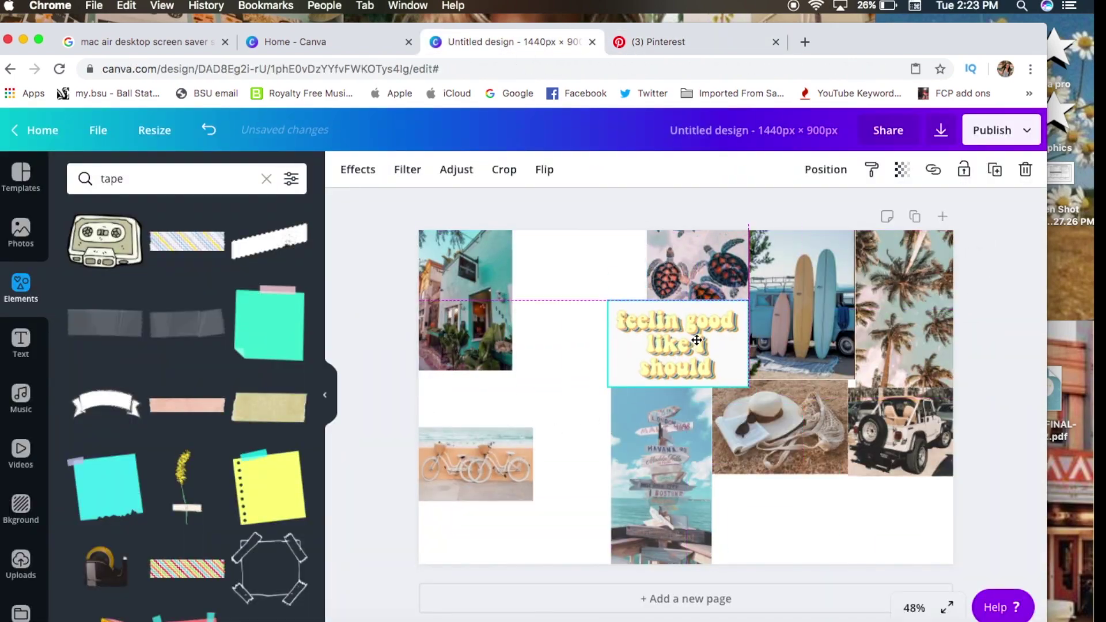
{"action": "key", "text": "super+z"}
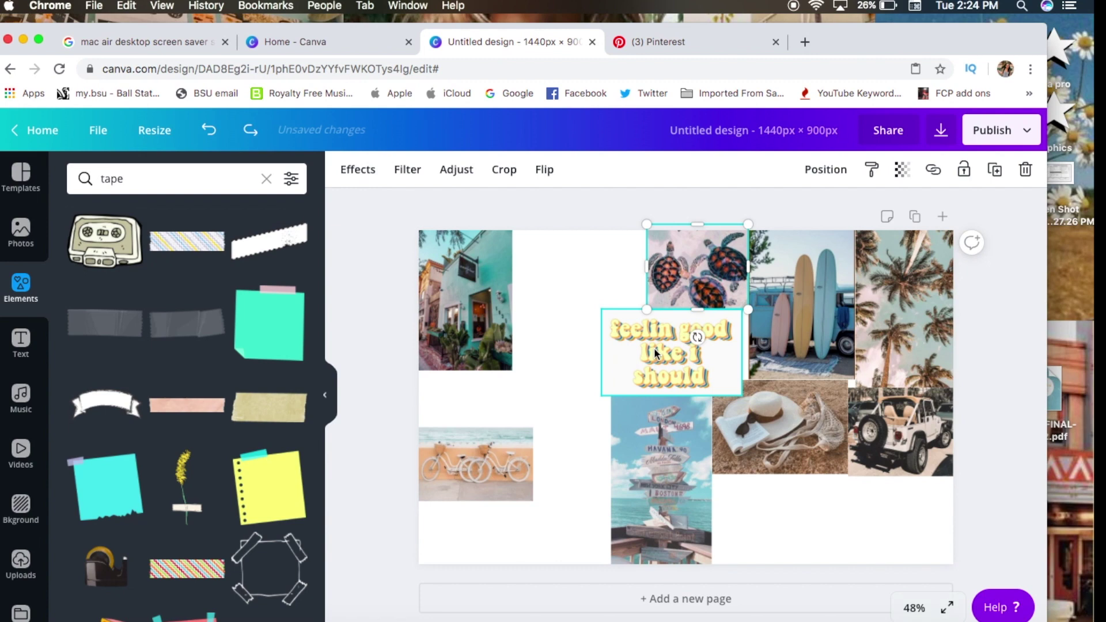
Enlarge the bicycle photo at bottom right, shifting the signpost right and sun hat left.
{"action": "left_click_drag", "start_coordinate": [654, 354], "coordinate": [664, 353]}
{"action": "left_click", "coordinate": [567, 420]}
{"action": "left_click_drag", "start_coordinate": [489, 465], "coordinate": [798, 514]}
{"action": "left_click_drag", "start_coordinate": [844, 550], "coordinate": [944, 576]}
{"action": "left_click_drag", "start_coordinate": [856, 527], "coordinate": [886, 507]}
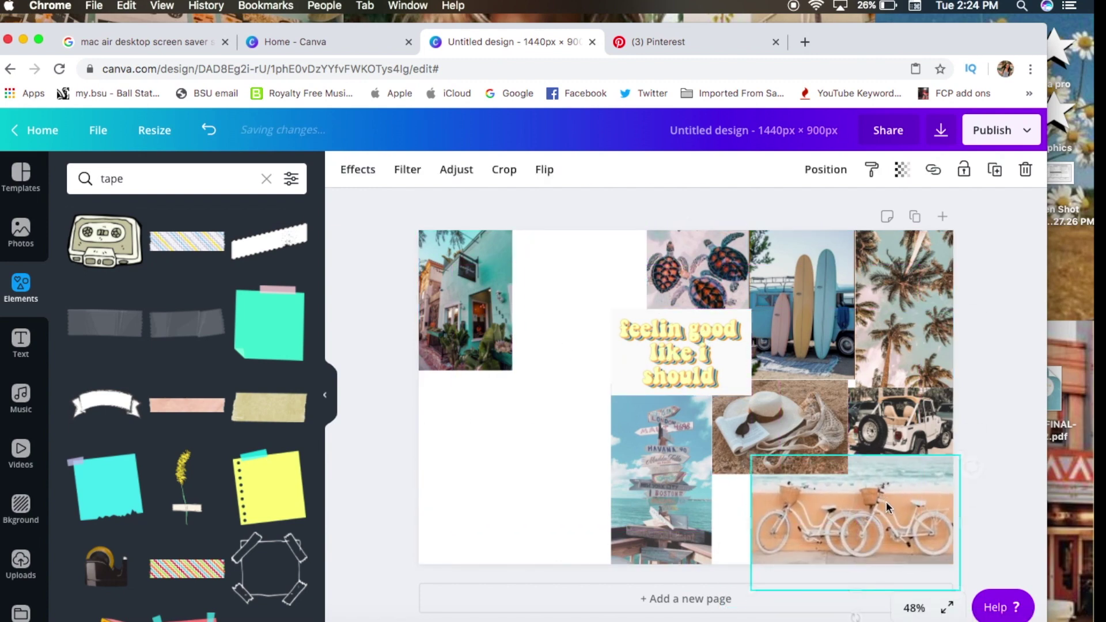
{"action": "left_click_drag", "start_coordinate": [643, 456], "coordinate": [681, 459]}
{"action": "left_click_drag", "start_coordinate": [823, 434], "coordinate": [624, 450]}
Brighten the 'feelin good like i should' graphic, adjust its contrast, and tint it green.
{"action": "left_click", "coordinate": [671, 357]}
{"action": "left_click", "coordinate": [453, 171]}
{"action": "left_click_drag", "start_coordinate": [199, 239], "coordinate": [180, 238]}
{"action": "left_click_drag", "start_coordinate": [199, 299], "coordinate": [178, 298]}
{"action": "mouse_move", "coordinate": [180, 237]}
{"action": "left_mouse_down"}
{"action": "mouse_move", "coordinate": [234, 237]}
{"action": "mouse_move", "coordinate": [179, 236]}
{"action": "left_mouse_up"}
{"action": "mouse_move", "coordinate": [199, 206]}
{"action": "left_mouse_down"}
{"action": "mouse_move", "coordinate": [215, 214]}
{"action": "mouse_move", "coordinate": [185, 206]}
{"action": "left_mouse_up"}
Rearrange the collage: text graphic beside the jeep, surfboard up, sun hat up-left, jeep repositioned.
{"action": "left_click_drag", "start_coordinate": [594, 360], "coordinate": [709, 429]}
{"action": "left_click", "coordinate": [718, 458]}
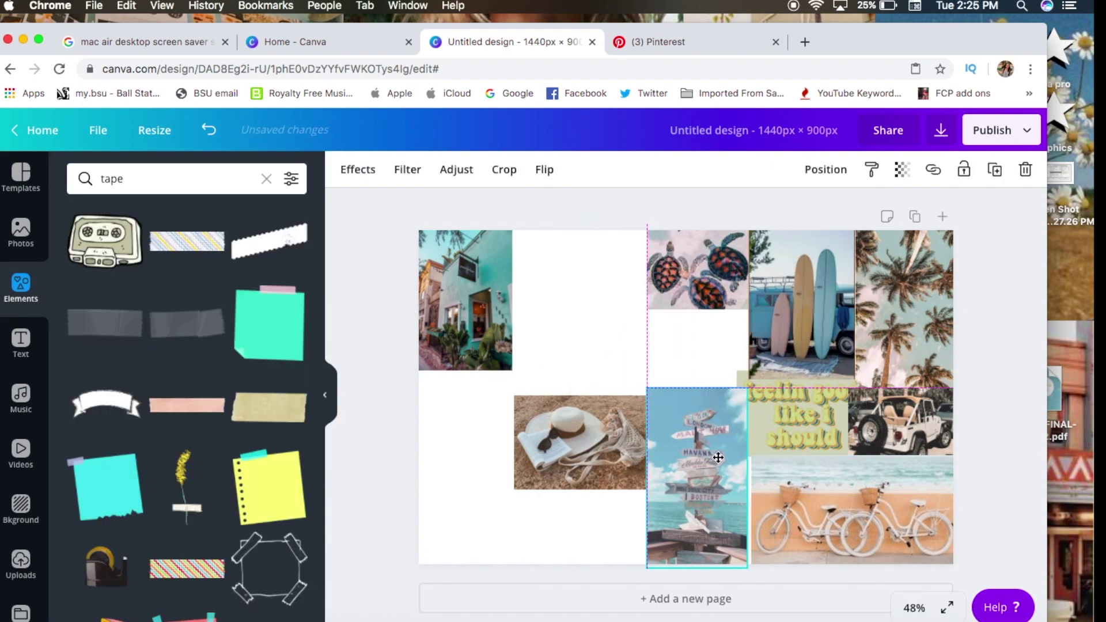
{"action": "left_click_drag", "start_coordinate": [802, 334], "coordinate": [801, 324]}
{"action": "left_click_drag", "start_coordinate": [894, 425], "coordinate": [669, 344]}
{"action": "mouse_move", "coordinate": [901, 320]}
{"action": "left_mouse_down"}
{"action": "mouse_move", "coordinate": [925, 387]}
{"action": "mouse_move", "coordinate": [891, 311]}
{"action": "left_mouse_up"}
{"action": "left_click_drag", "start_coordinate": [830, 481], "coordinate": [821, 482]}
{"action": "left_click_drag", "start_coordinate": [580, 441], "coordinate": [547, 299]}
{"action": "left_click_drag", "start_coordinate": [675, 348], "coordinate": [495, 460]}
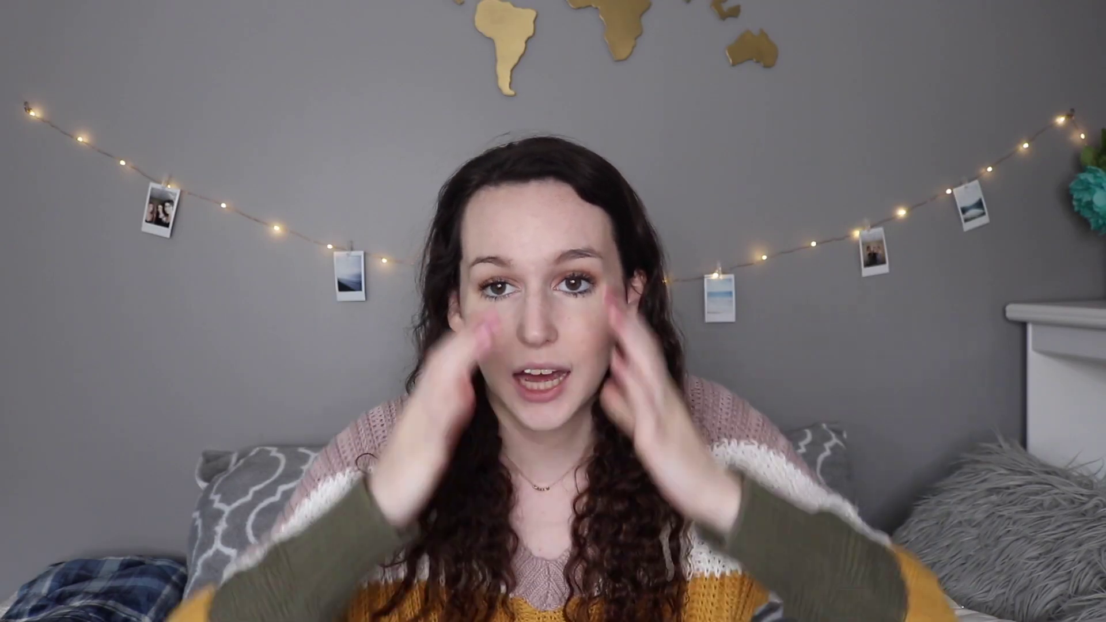